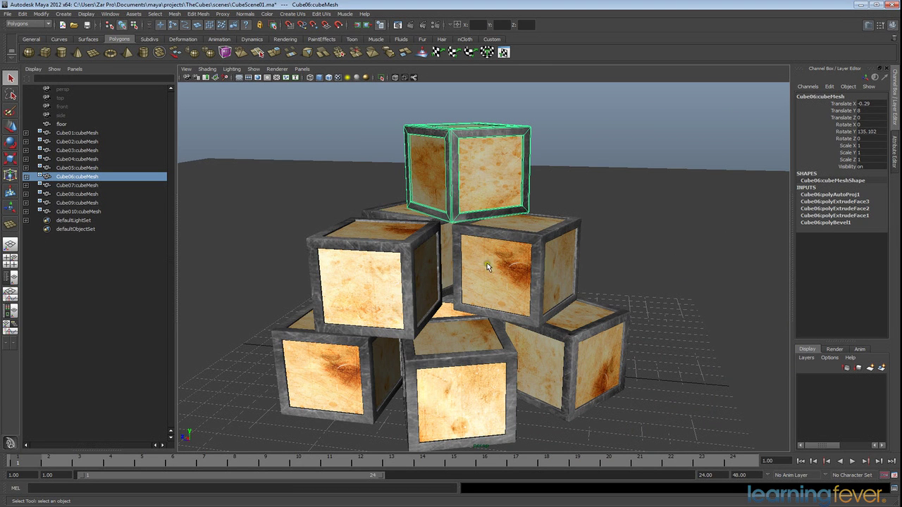
Examine the light objects parented under Cube06's mesh, collapse the hierarchy and select Cube05's mesh
{"action": "left_click", "coordinate": [26, 176]}
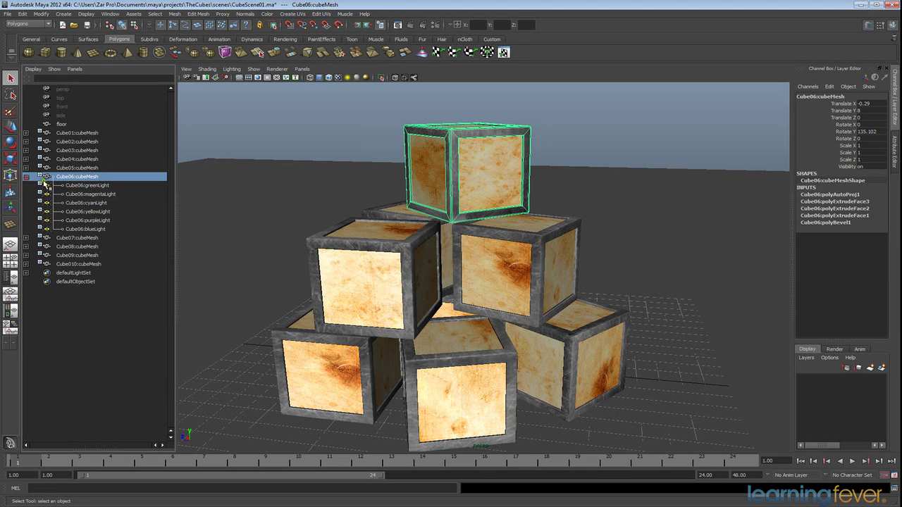
{"action": "left_click", "coordinate": [84, 186]}
{"action": "left_click", "coordinate": [83, 194]}
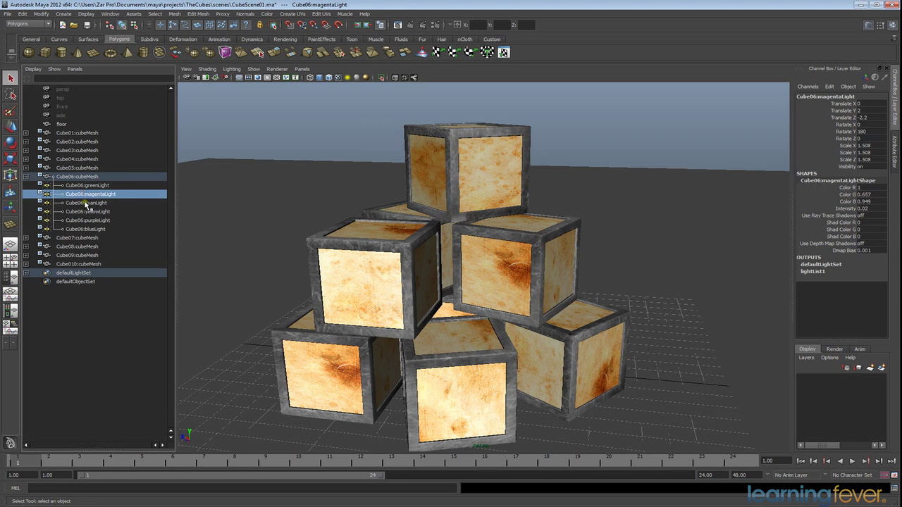
{"action": "left_click", "coordinate": [85, 203]}
{"action": "left_click", "coordinate": [86, 211]}
{"action": "left_click", "coordinate": [88, 221]}
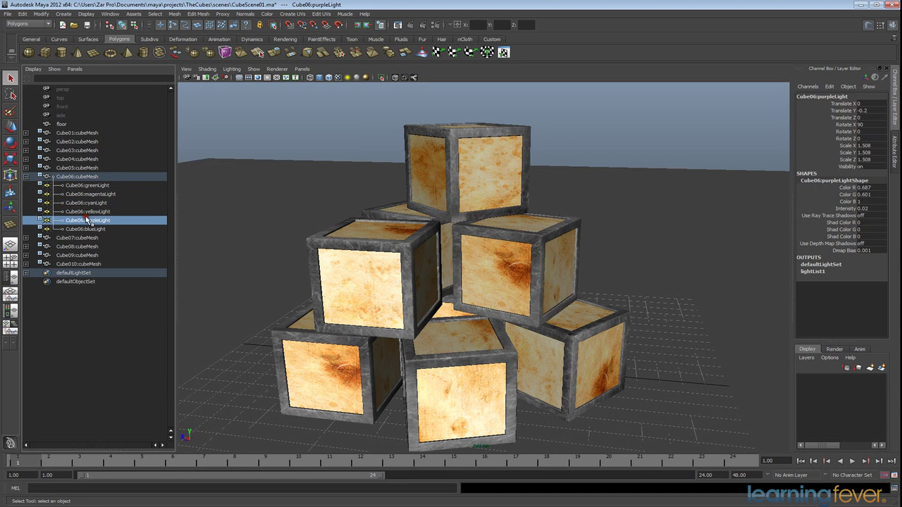
{"action": "left_click", "coordinate": [26, 176]}
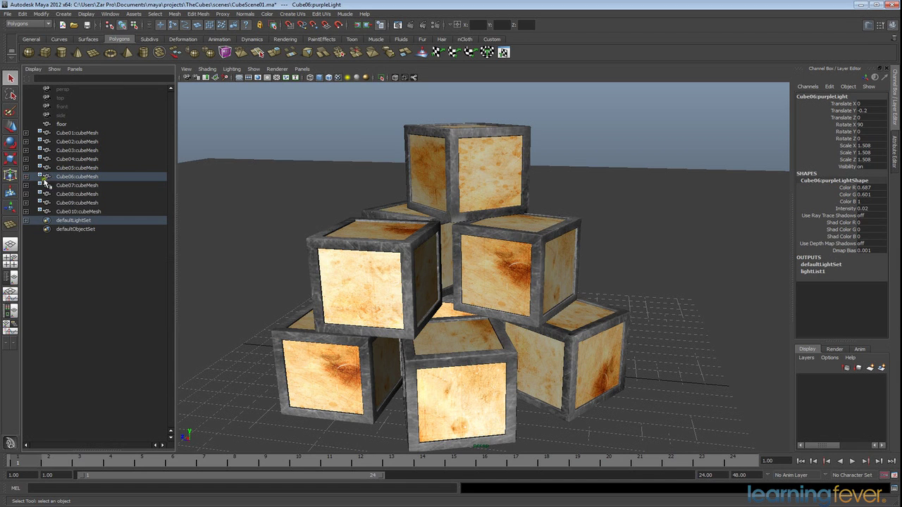
{"action": "left_click", "coordinate": [79, 169]}
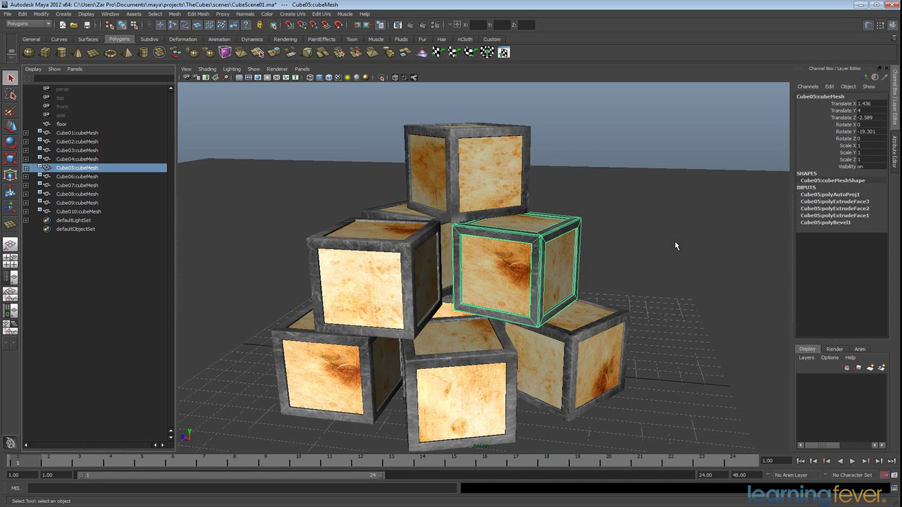
Save the current scene and open the recently used source scene Cube01.ma
{"action": "key", "text": "ctrl+s"}
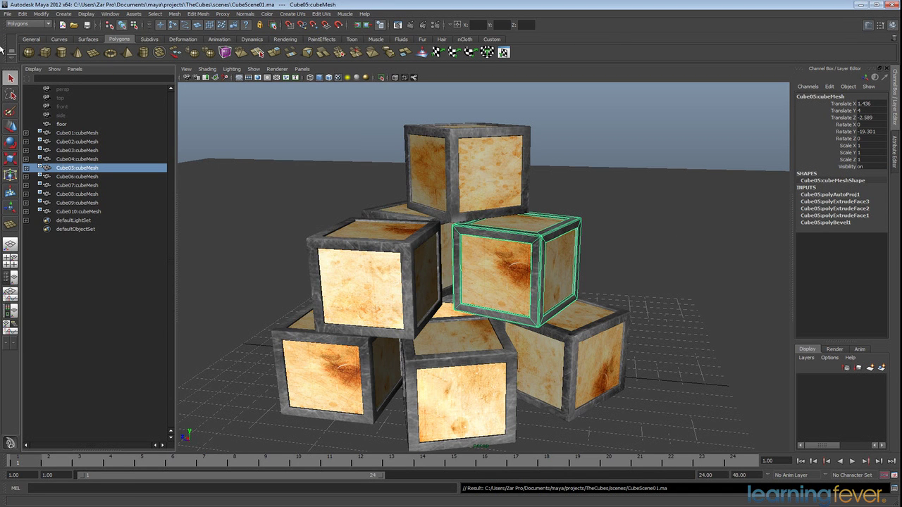
{"action": "left_click", "coordinate": [7, 13]}
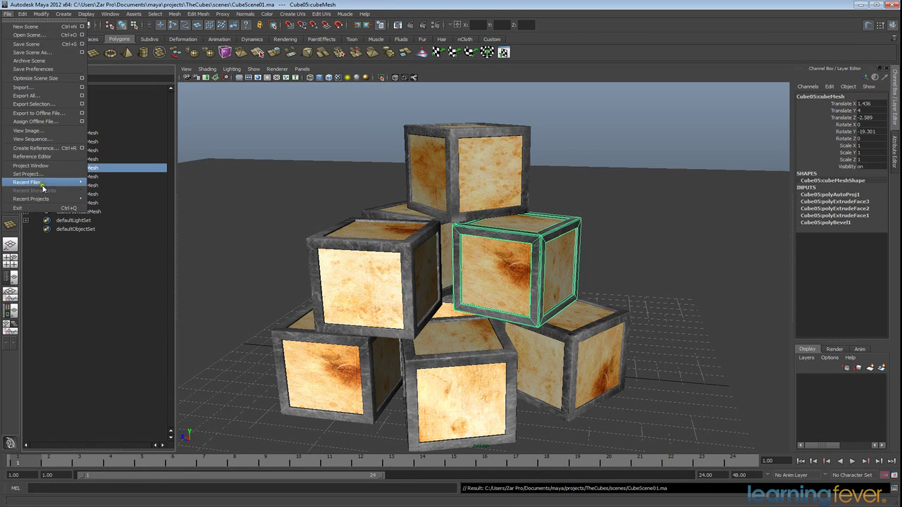
{"action": "mouse_move", "coordinate": [44, 186]}
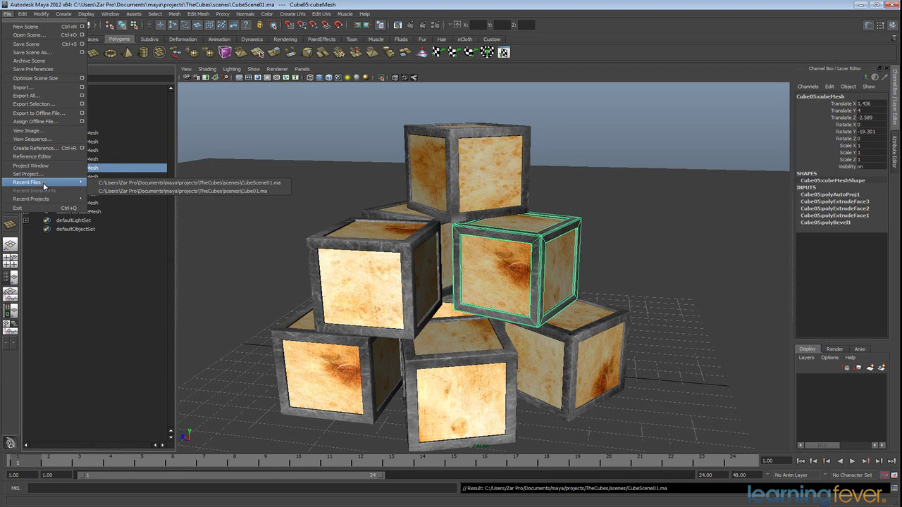
{"action": "left_click", "coordinate": [219, 192]}
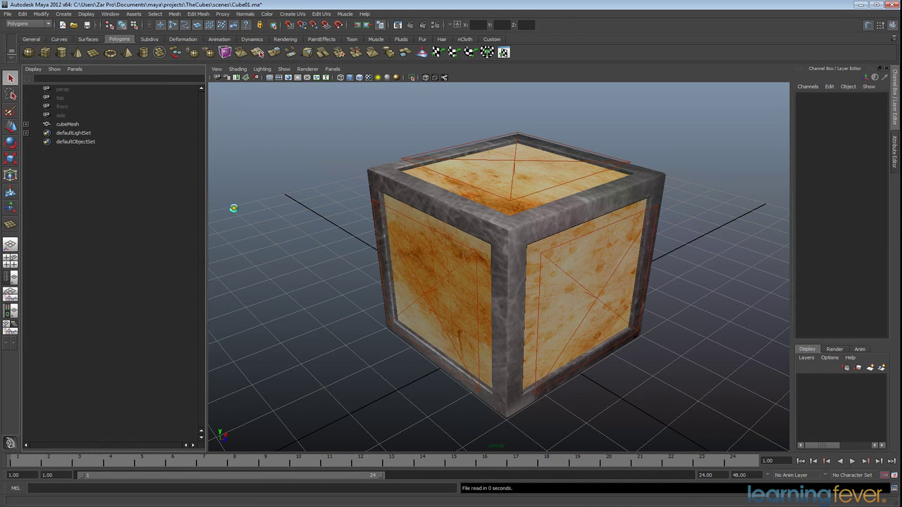
Delete the construction history of the cube mesh
{"action": "left_click", "coordinate": [511, 248]}
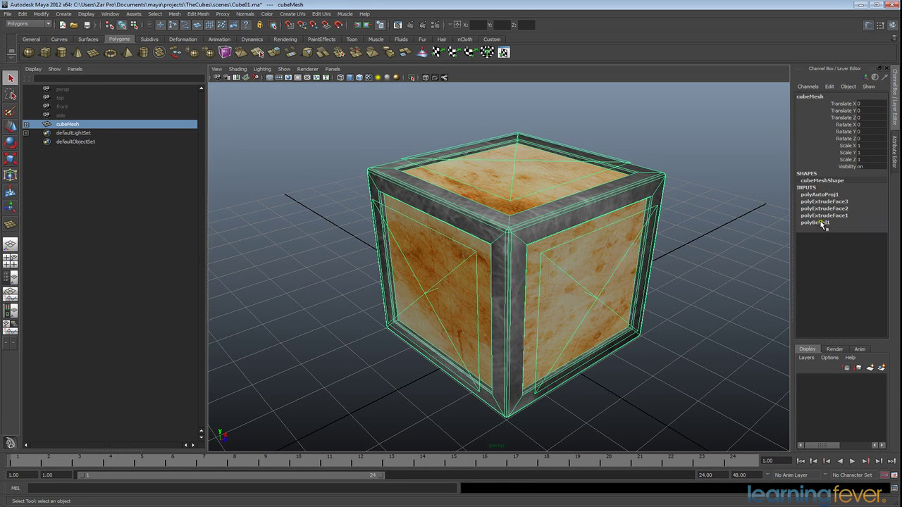
{"action": "left_click", "coordinate": [23, 13]}
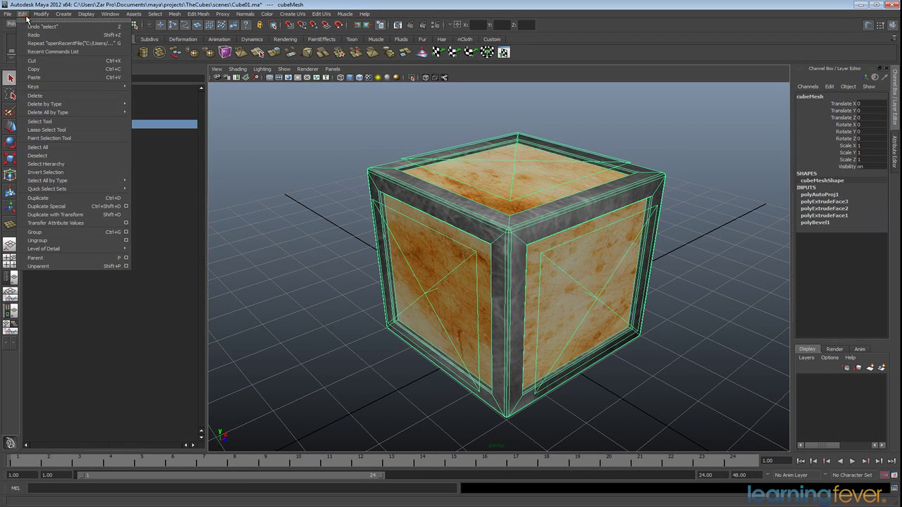
{"action": "mouse_move", "coordinate": [42, 104]}
{"action": "left_click", "coordinate": [152, 109]}
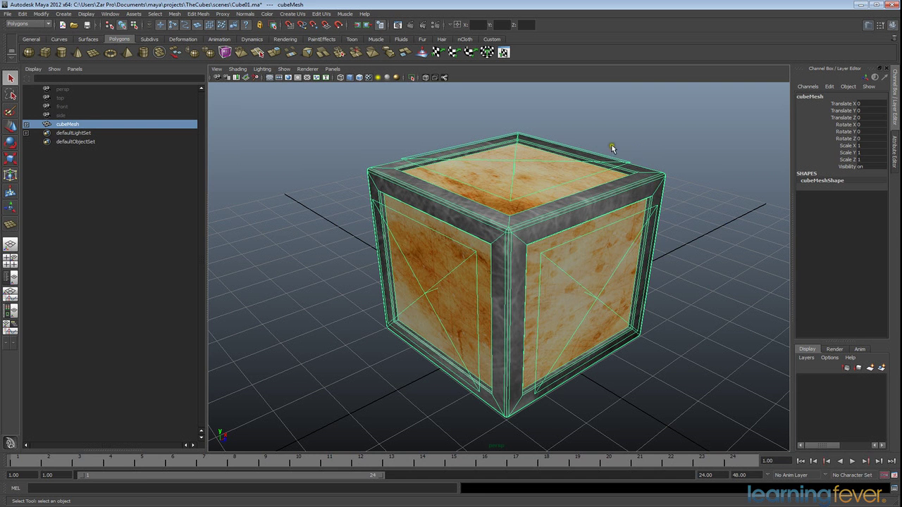
Enable ray trace shadows for greenLight under the cube mesh and set its shadow rays to 12
{"action": "middle_click_drag", "start_coordinate": [653, 199], "coordinate": [632, 203], "text": "alt"}
{"action": "left_click", "coordinate": [26, 124]}
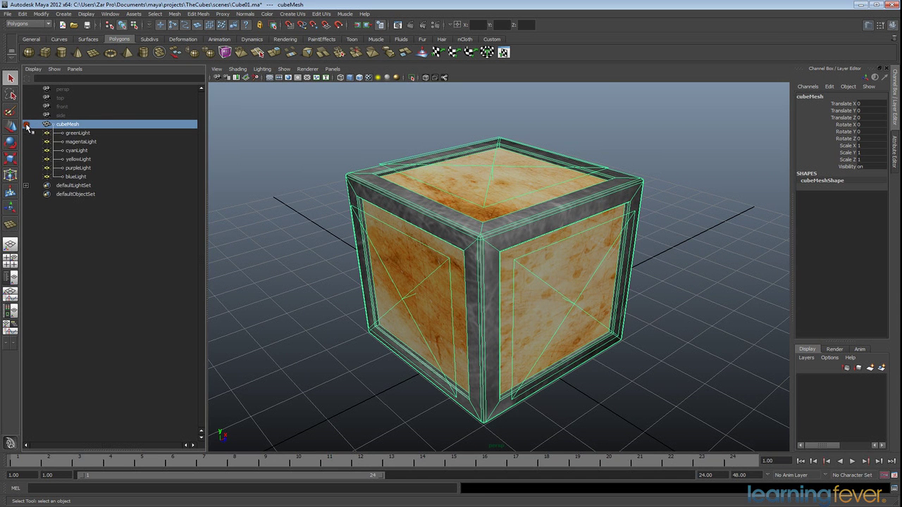
{"action": "left_click", "coordinate": [79, 134]}
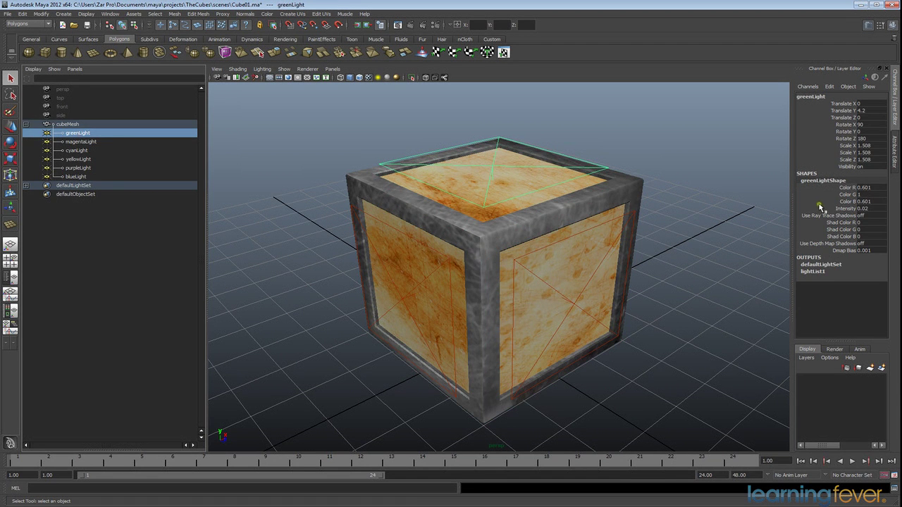
{"action": "left_click", "coordinate": [892, 148]}
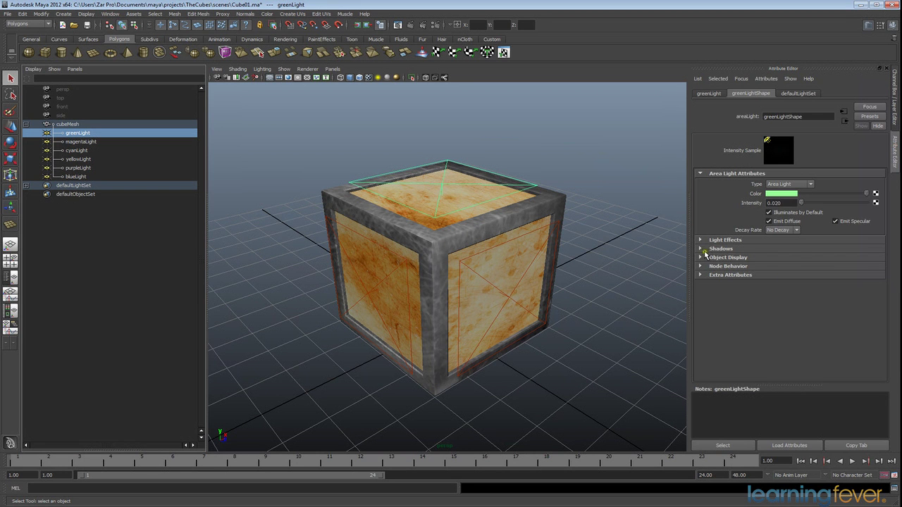
{"action": "left_click", "coordinate": [701, 248]}
{"action": "left_click_drag", "start_coordinate": [885, 247], "coordinate": [884, 303]}
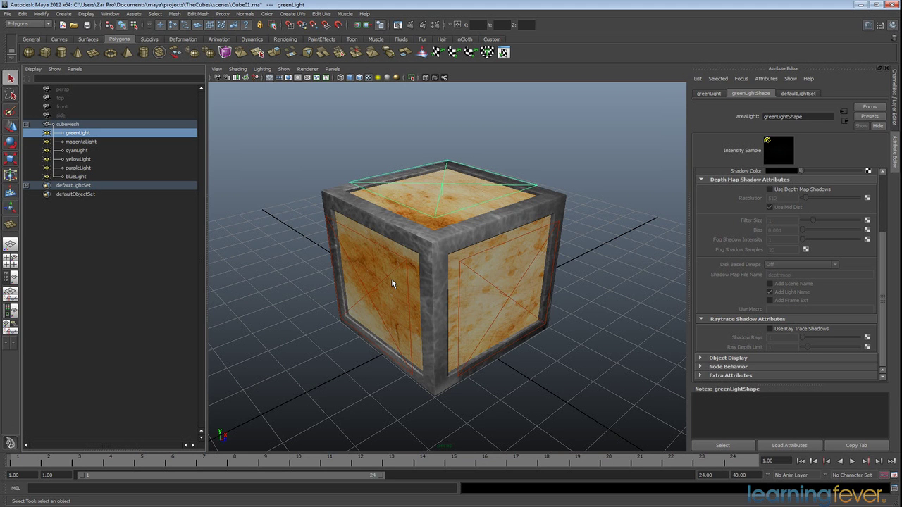
{"action": "left_click", "coordinate": [771, 329]}
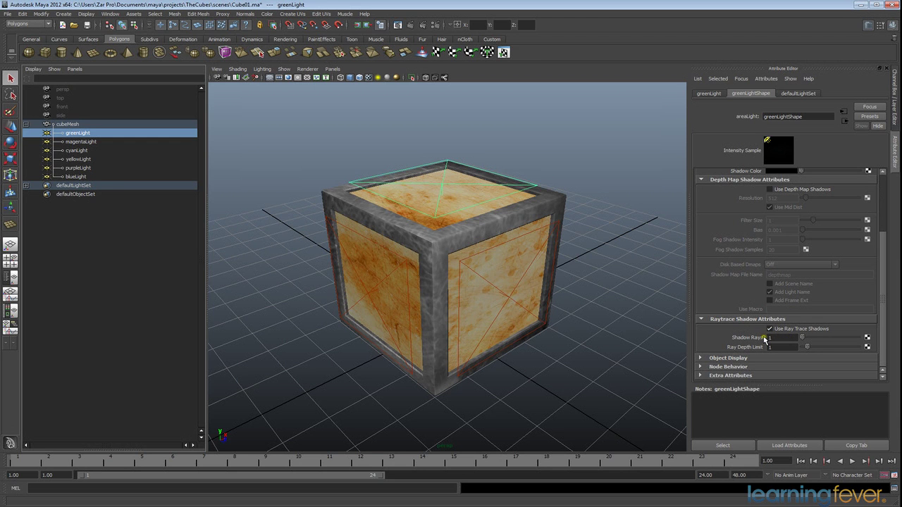
{"action": "left_click", "coordinate": [775, 338]}
{"action": "left_click", "coordinate": [883, 304]}
{"action": "left_click", "coordinate": [505, 298]}
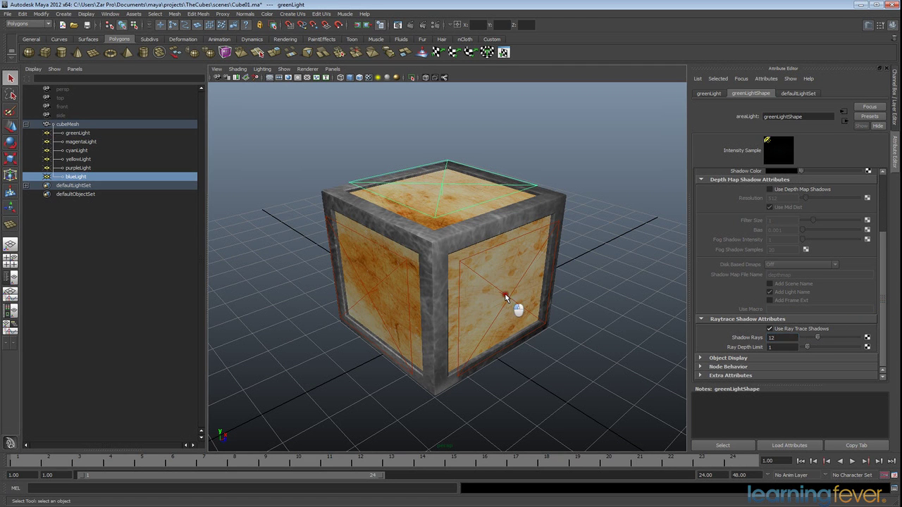
Enable ray trace shadows for magentaLight and open its shadow rays value for editing
{"action": "left_click", "coordinate": [85, 142]}
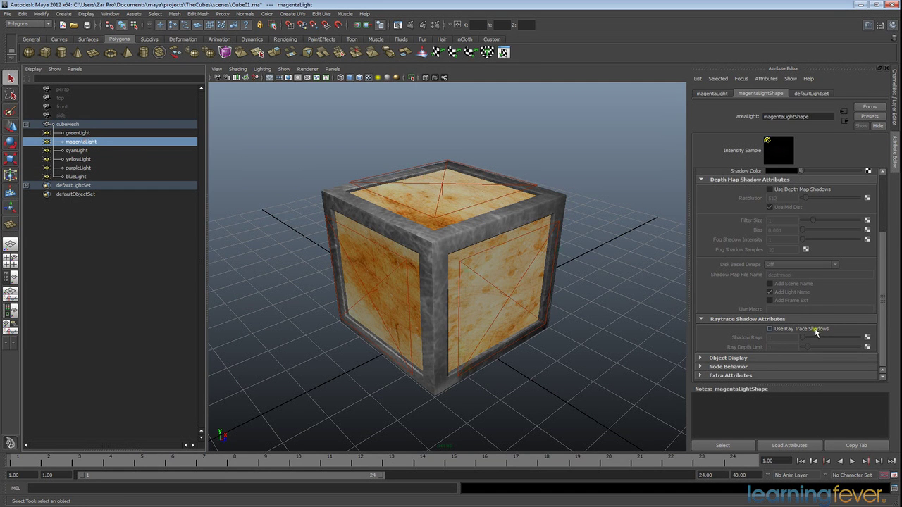
{"action": "left_click", "coordinate": [769, 329]}
{"action": "left_click", "coordinate": [775, 338]}
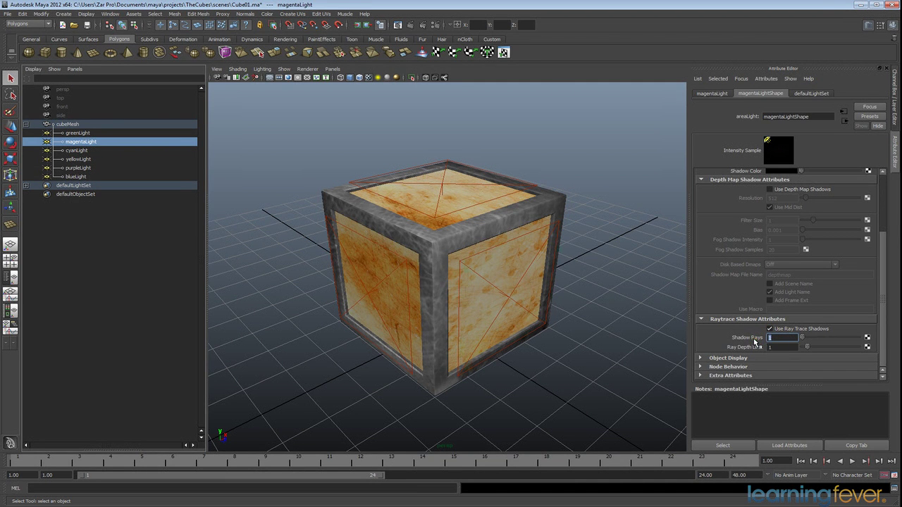
Enable ray trace shadows for cyanLight and set its shadow rays to 12
{"action": "left_click", "coordinate": [73, 150]}
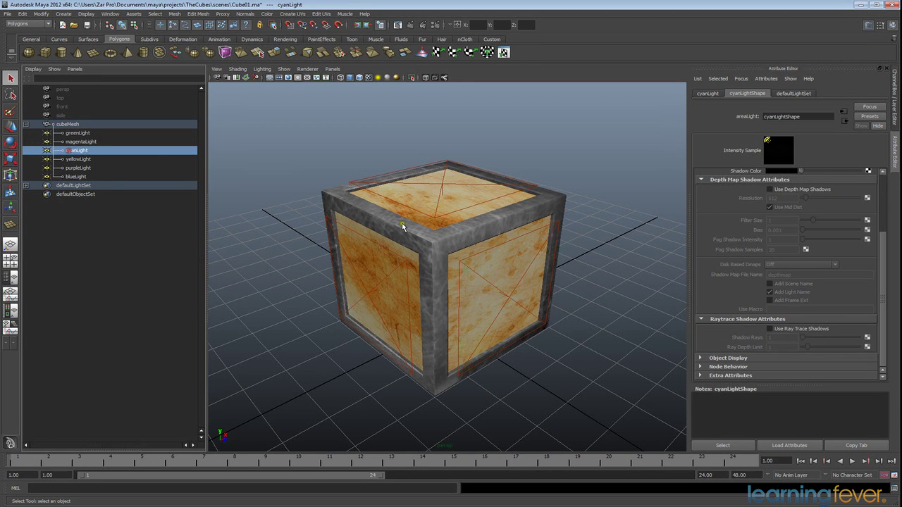
{"action": "left_click", "coordinate": [770, 329]}
{"action": "left_click", "coordinate": [775, 338]}
{"action": "type", "text": "12"}
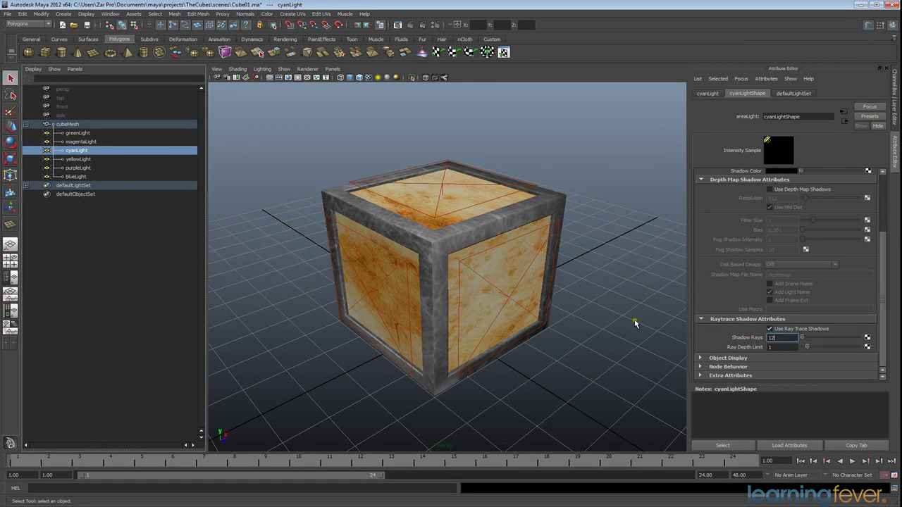
Enable ray trace shadows for yellowLight and set its shadow rays to 12
{"action": "left_click", "coordinate": [78, 159]}
{"action": "left_click", "coordinate": [769, 329]}
{"action": "left_click", "coordinate": [778, 338]}
{"action": "type", "text": "12"}
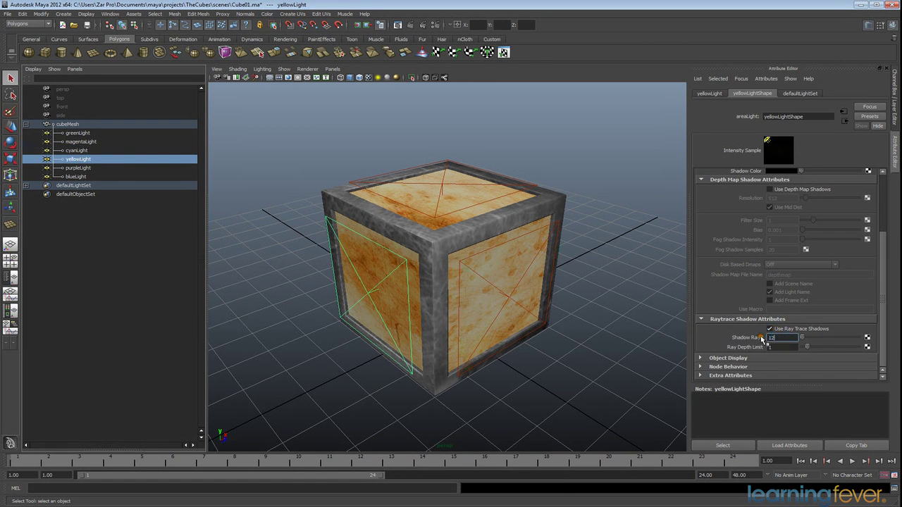
Enable ray trace shadows for purpleLight and set its shadow rays to 12
{"action": "left_click", "coordinate": [83, 168]}
{"action": "left_click", "coordinate": [769, 329]}
{"action": "left_click", "coordinate": [778, 338]}
{"action": "type", "text": "12"}
Enable ray trace shadows for blueLight and set its shadow rays to 12
{"action": "left_click", "coordinate": [74, 177]}
{"action": "left_click", "coordinate": [769, 329]}
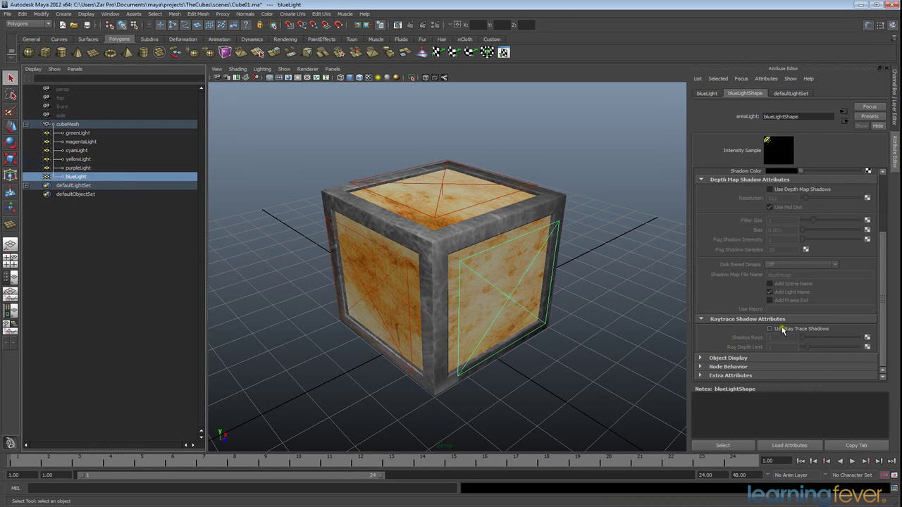
{"action": "left_click", "coordinate": [779, 338]}
{"action": "type", "text": "12"}
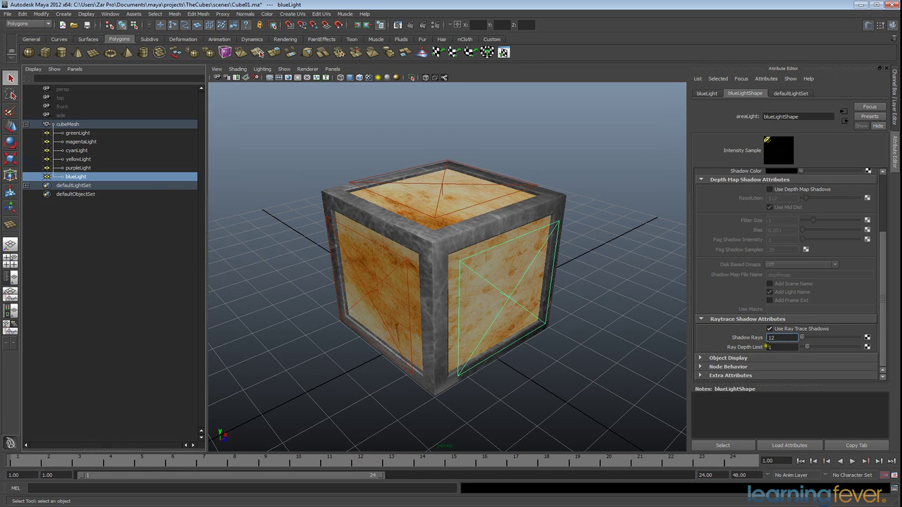
Select the cube mesh and examine its channels and construction history from several angles
{"action": "left_click", "coordinate": [584, 322]}
{"action": "left_click_drag", "start_coordinate": [588, 200], "coordinate": [630, 286], "text": "alt"}
{"action": "left_click", "coordinate": [554, 202]}
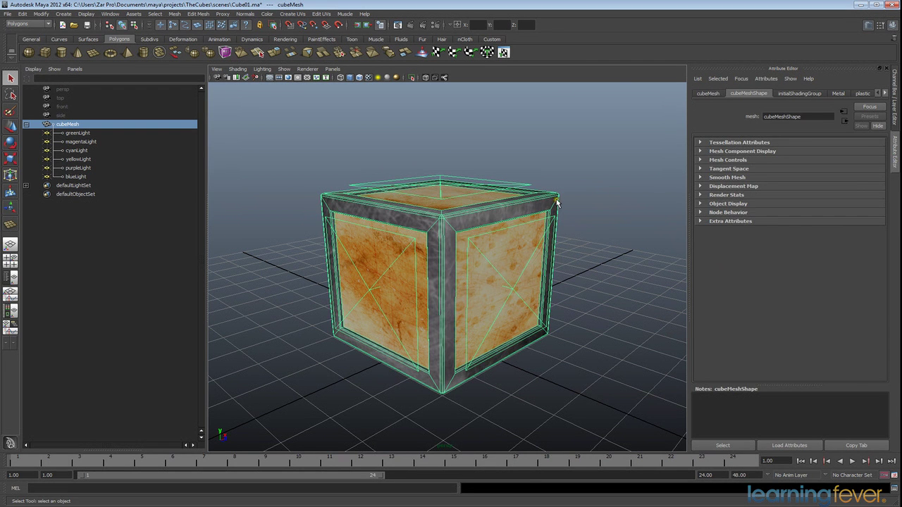
{"action": "left_click", "coordinate": [895, 116]}
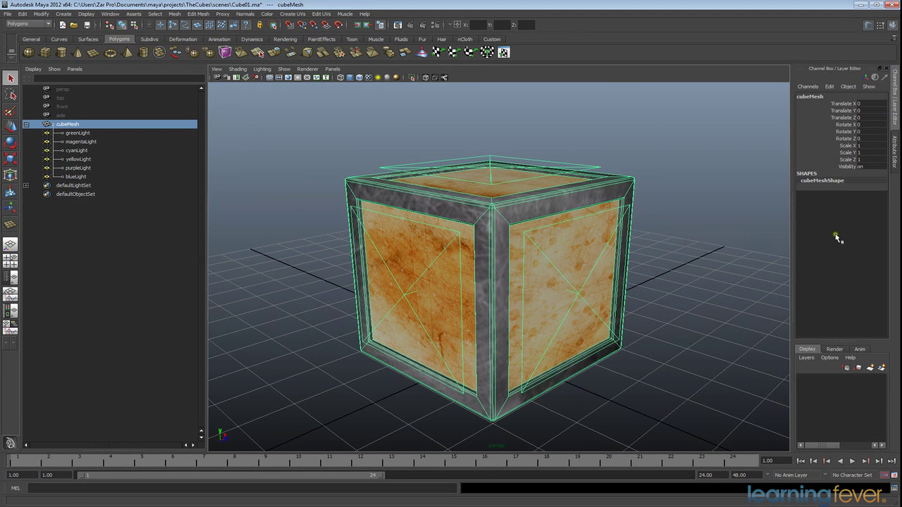
{"action": "mouse_move", "coordinate": [497, 276]}
{"action": "left_mouse_down", "text": "alt"}
{"action": "mouse_move", "coordinate": [508, 286]}
{"action": "mouse_move", "coordinate": [494, 275]}
{"action": "left_mouse_up", "text": "alt"}
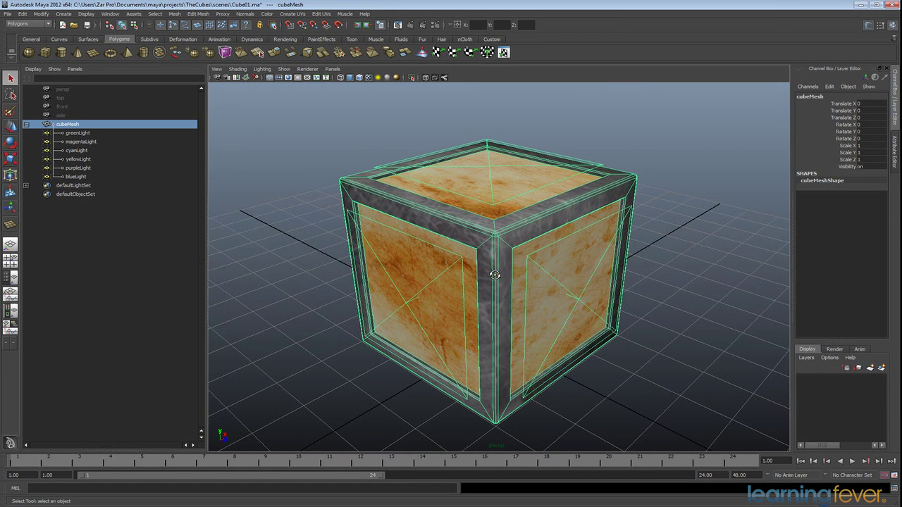
Save the Cube01 scene and reopen the recently used CubeScene01.ma with the stacked cubes
{"action": "key", "text": "ctrl+s"}
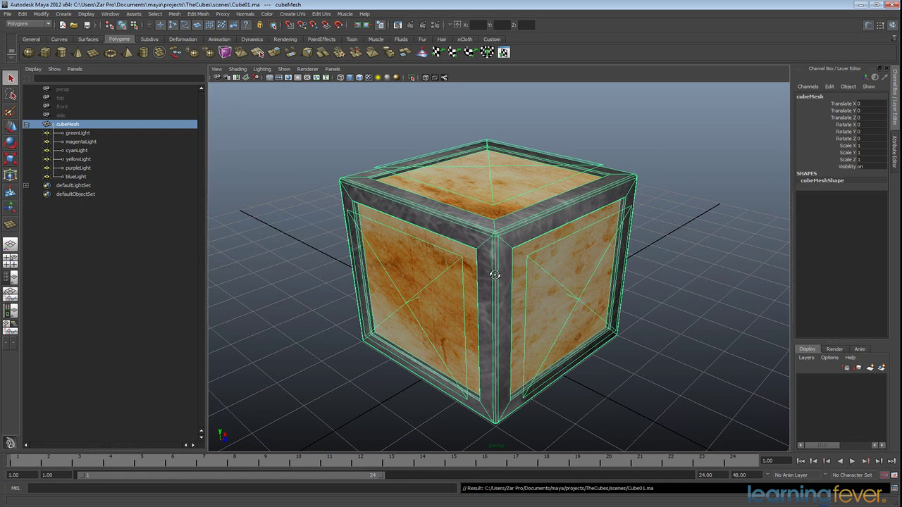
{"action": "left_click", "coordinate": [8, 16]}
{"action": "mouse_move", "coordinate": [35, 182]}
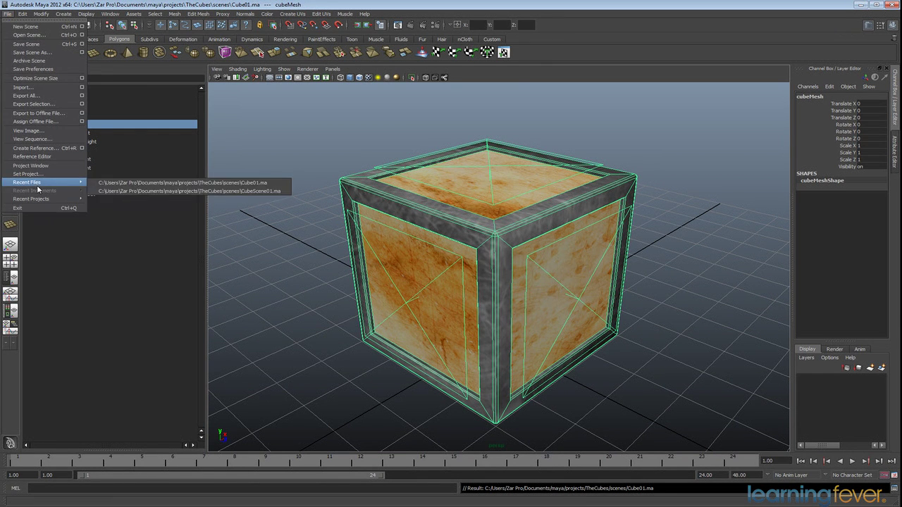
{"action": "left_click", "coordinate": [130, 190]}
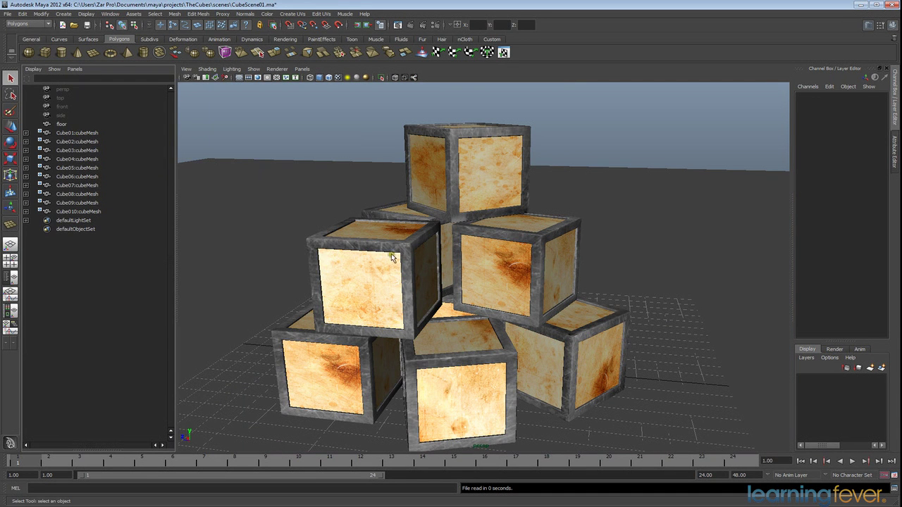
Check Cube09's mesh for construction history and examine the raytrace shadow attributes of Cube01's greenLight
{"action": "left_click", "coordinate": [360, 248]}
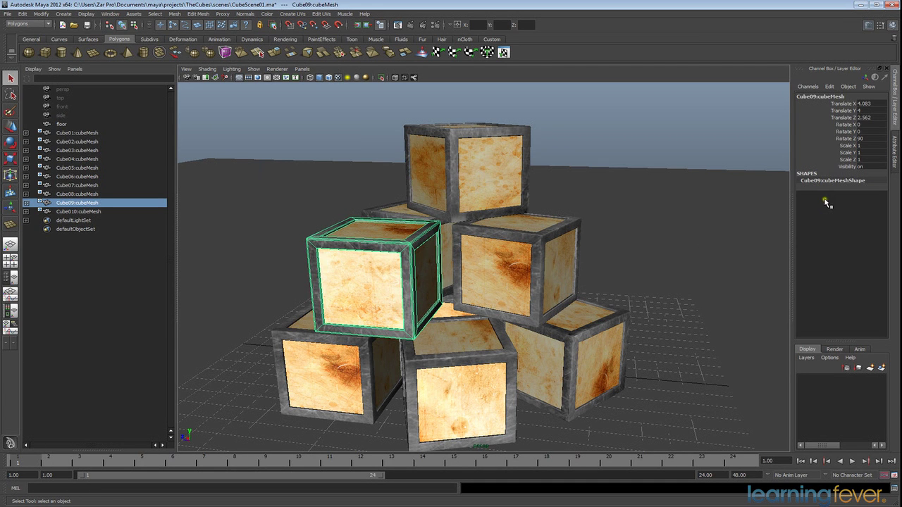
{"action": "left_click", "coordinate": [26, 133]}
{"action": "left_click", "coordinate": [99, 143]}
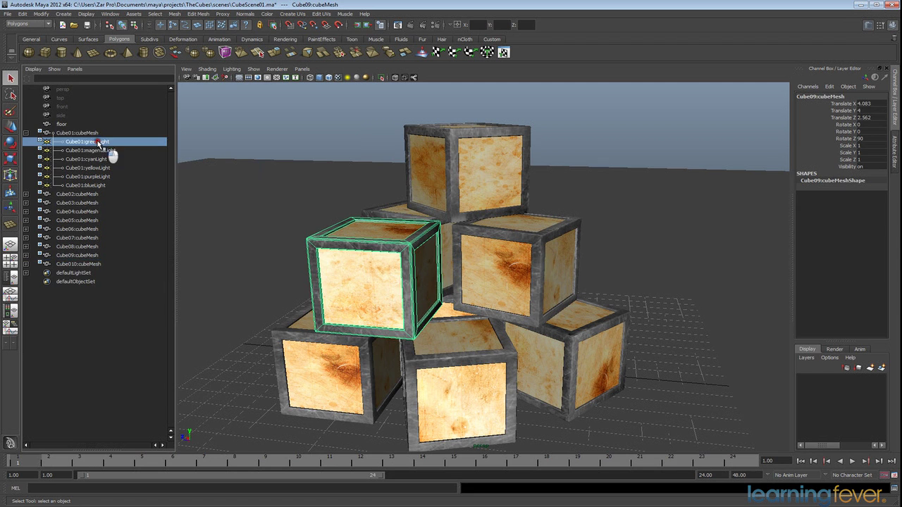
{"action": "left_click", "coordinate": [893, 144]}
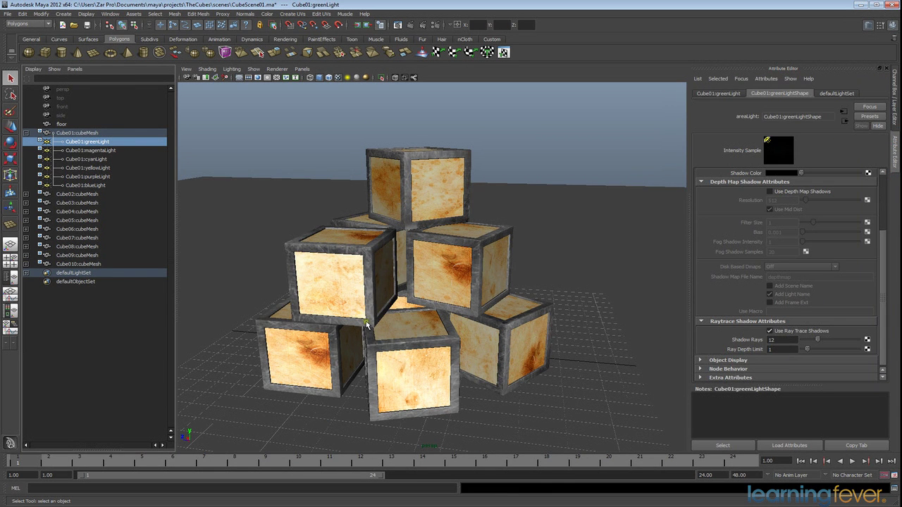
Render the stacked-cube frame with Maya Software and check which renderers are available
{"action": "left_click_drag", "start_coordinate": [449, 313], "coordinate": [486, 304], "text": "alt"}
{"action": "scroll", "coordinate": [487, 304], "scroll_direction": "down", "scroll_amount": 4}
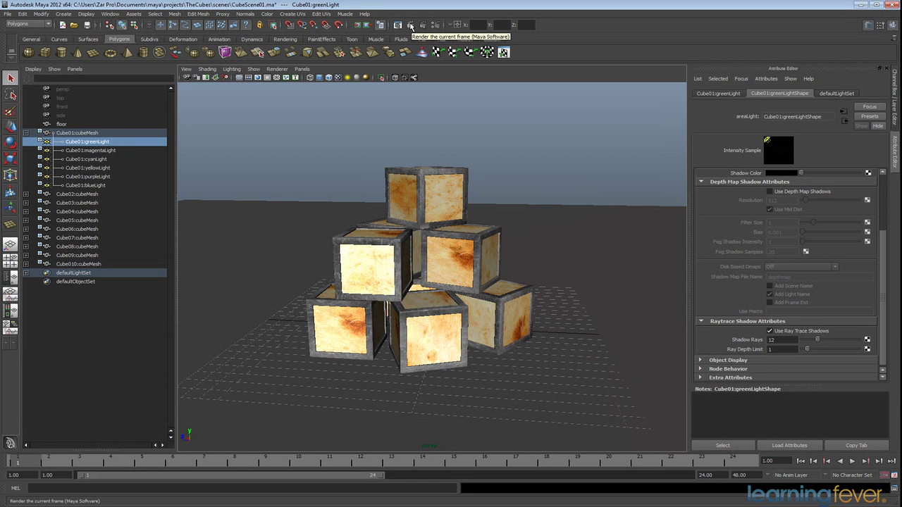
{"action": "left_click", "coordinate": [411, 26]}
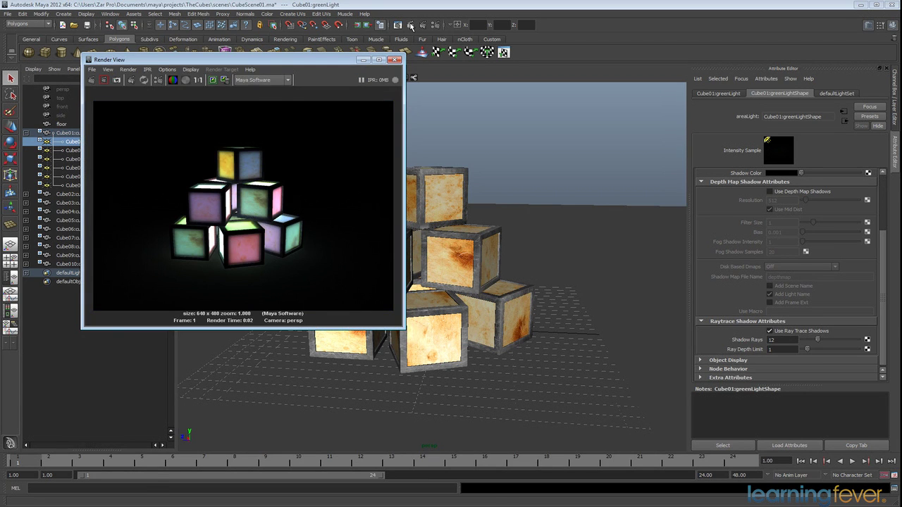
{"action": "left_click", "coordinate": [279, 80]}
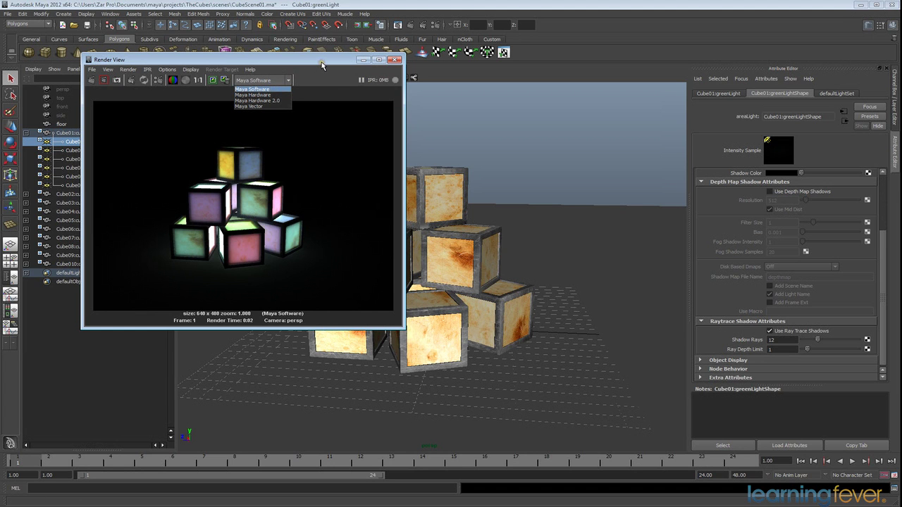
{"action": "left_click", "coordinate": [334, 77]}
{"action": "left_click", "coordinate": [397, 60]}
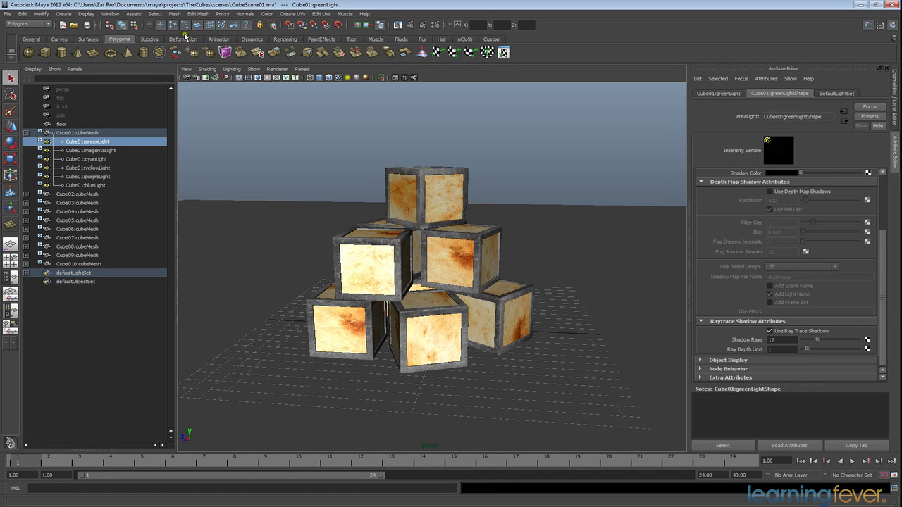
Load the Mayatomr.mll plug-in and set it to load automatically
{"action": "left_click", "coordinate": [111, 14]}
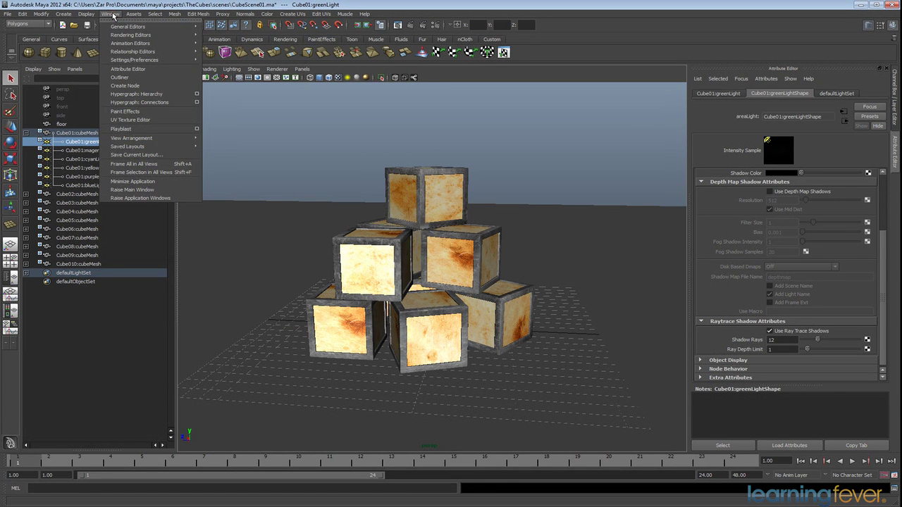
{"action": "mouse_move", "coordinate": [141, 60]}
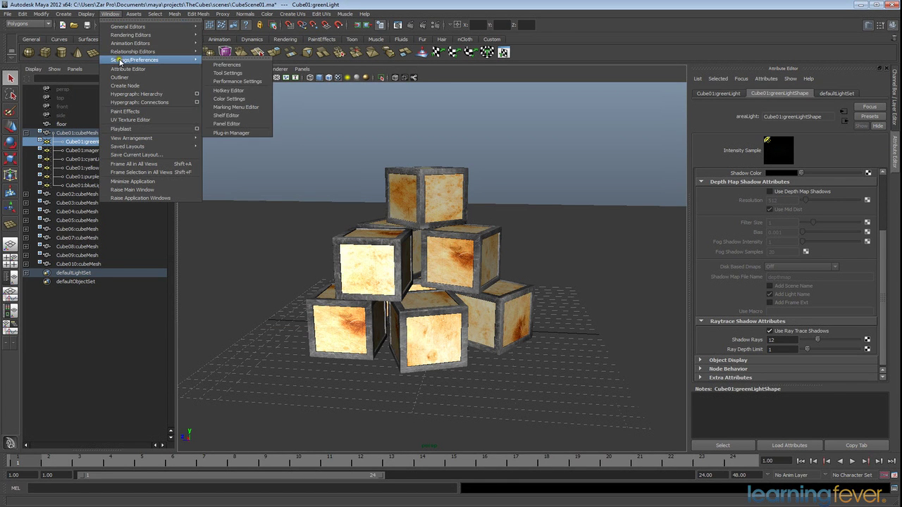
{"action": "left_click", "coordinate": [235, 133]}
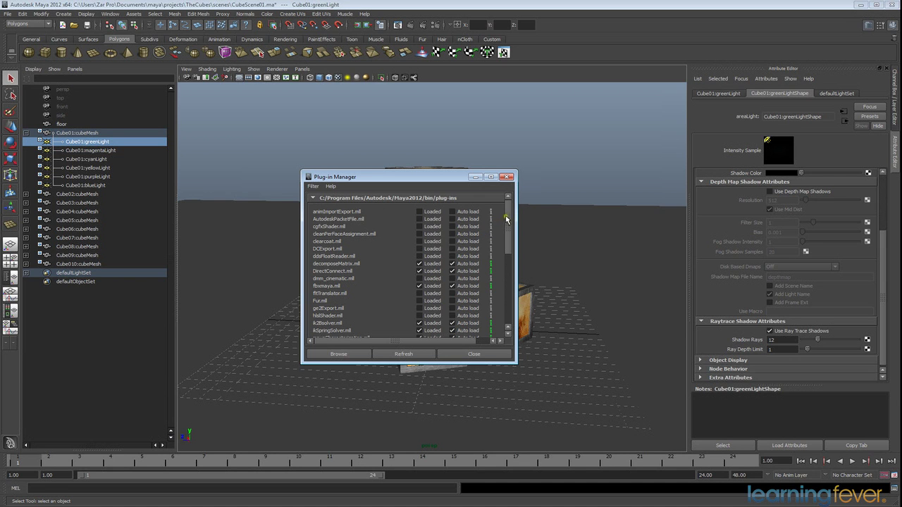
{"action": "left_click_drag", "start_coordinate": [510, 217], "coordinate": [510, 240]}
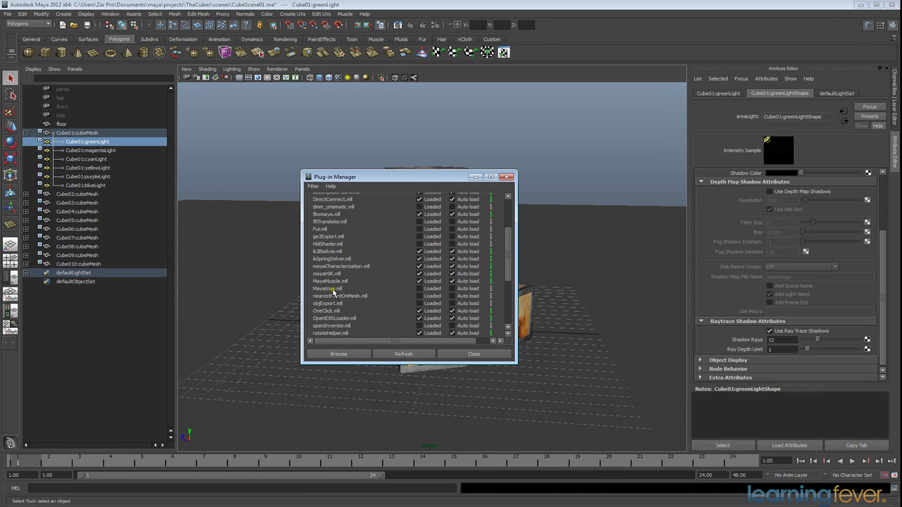
{"action": "left_click", "coordinate": [419, 288]}
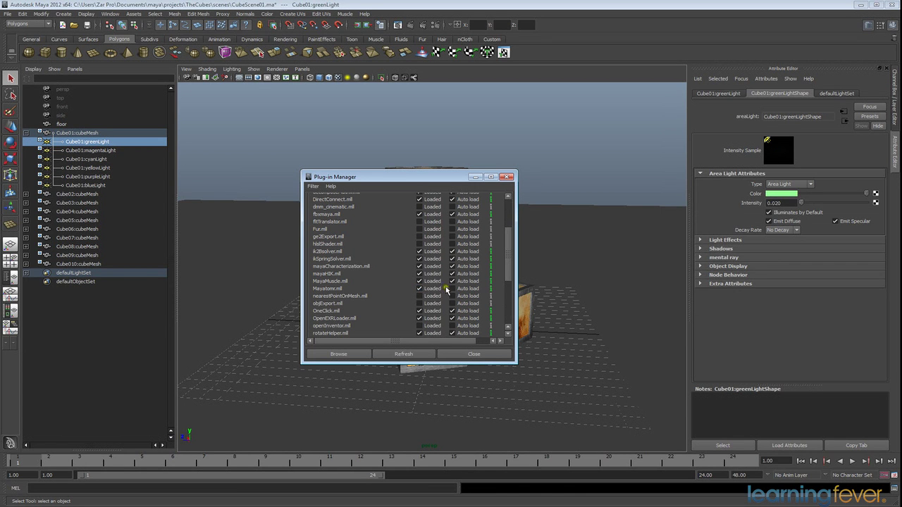
{"action": "left_click", "coordinate": [451, 289]}
{"action": "left_click", "coordinate": [460, 355]}
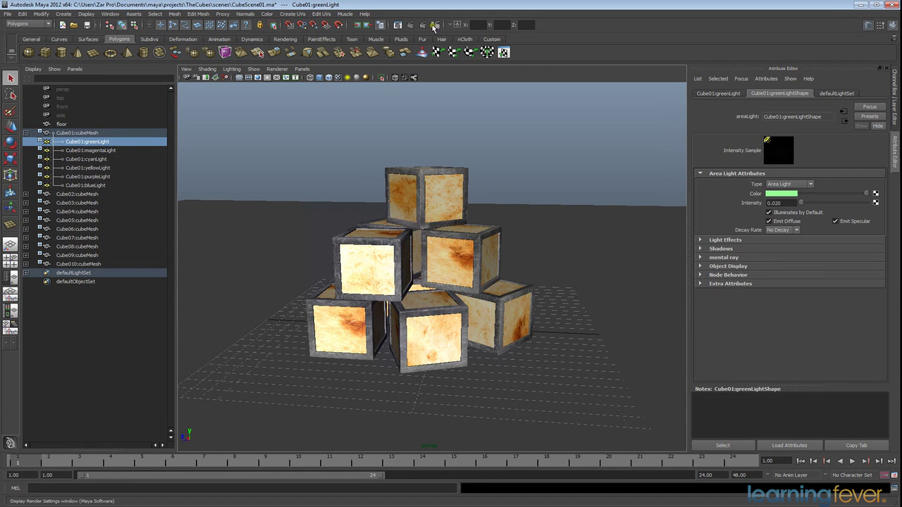
Set the renderer to mental ray and render the stacked-cube frame
{"action": "left_click", "coordinate": [403, 26]}
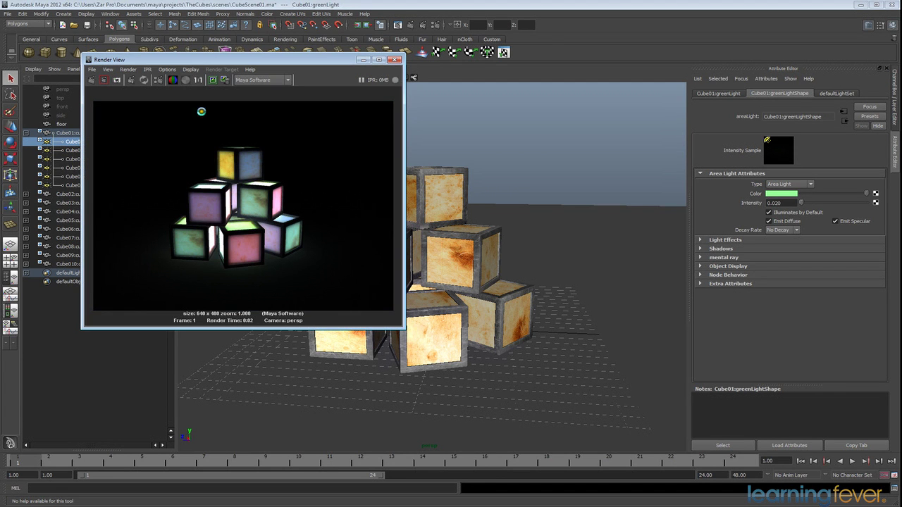
{"action": "left_click", "coordinate": [278, 80]}
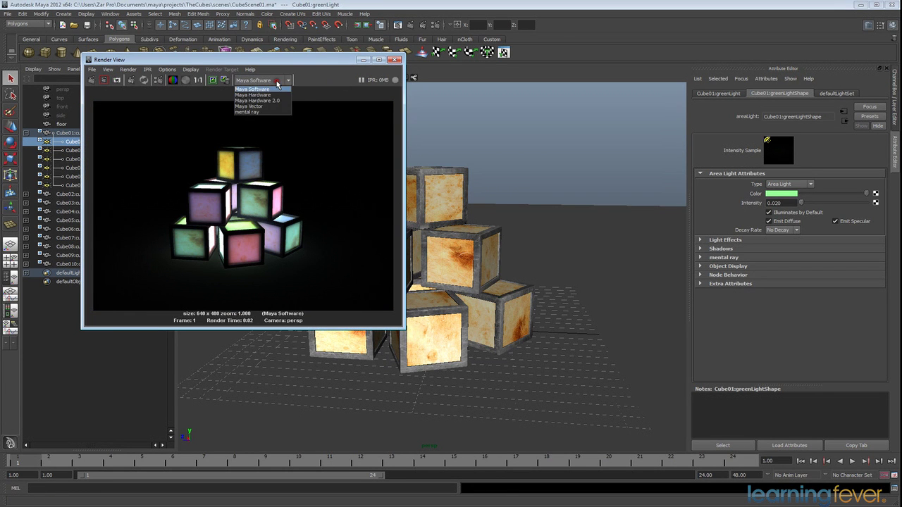
{"action": "left_click", "coordinate": [248, 112]}
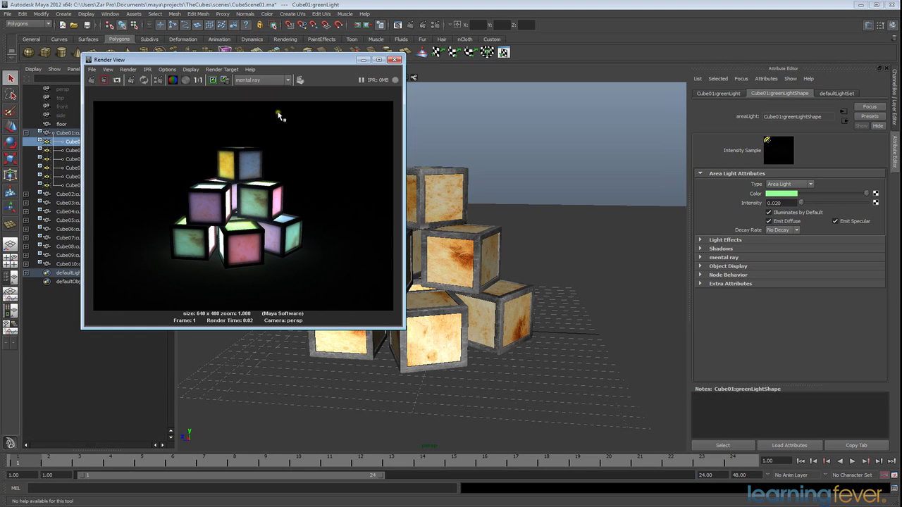
{"action": "left_click", "coordinate": [91, 80]}
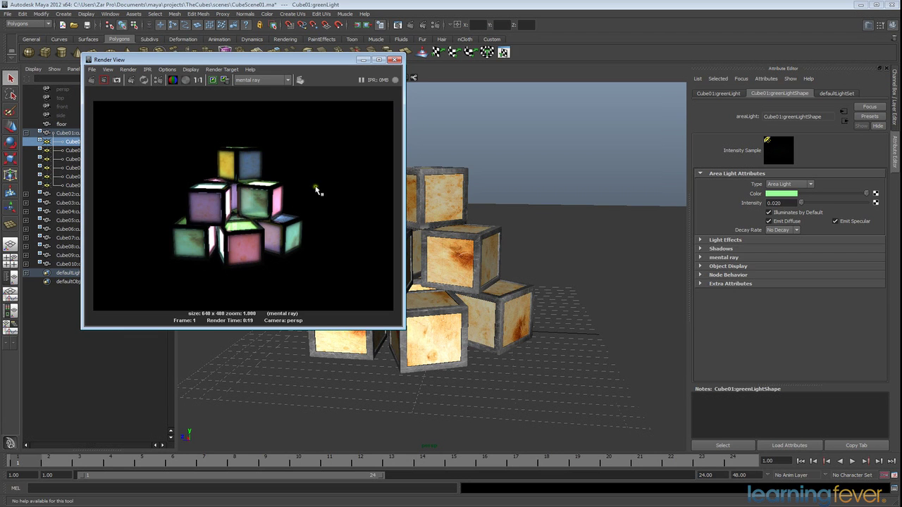
{"action": "left_click", "coordinate": [396, 59]}
Save CubeScene01 and open the recently used Cube01.ma
{"action": "key", "text": "ctrl+s"}
{"action": "left_click", "coordinate": [6, 14]}
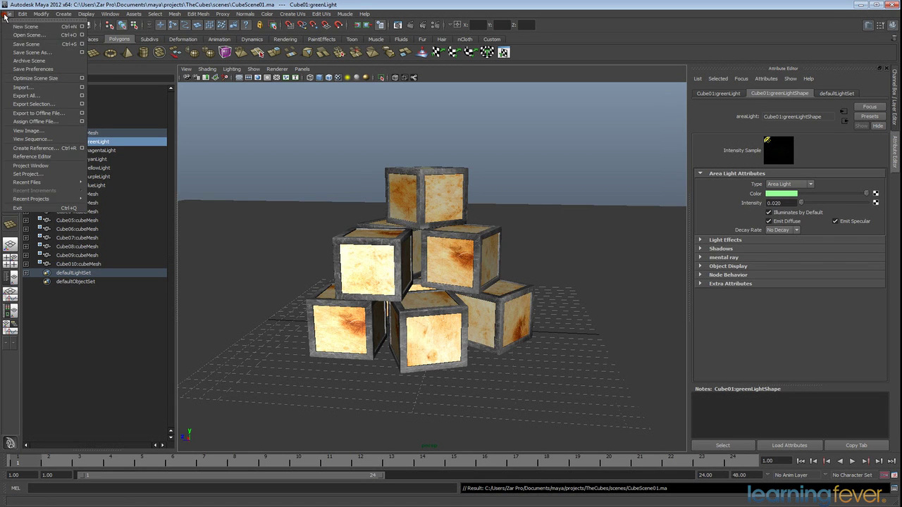
{"action": "mouse_move", "coordinate": [27, 184]}
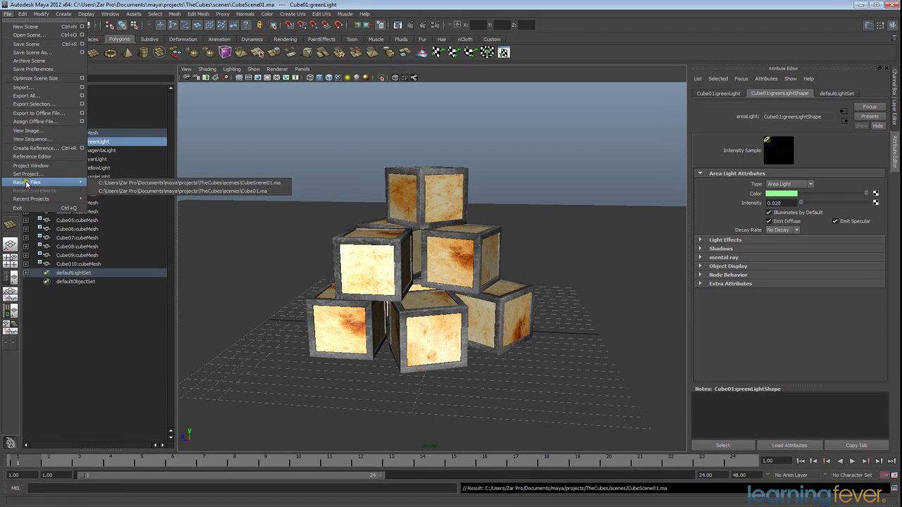
{"action": "left_click", "coordinate": [150, 191]}
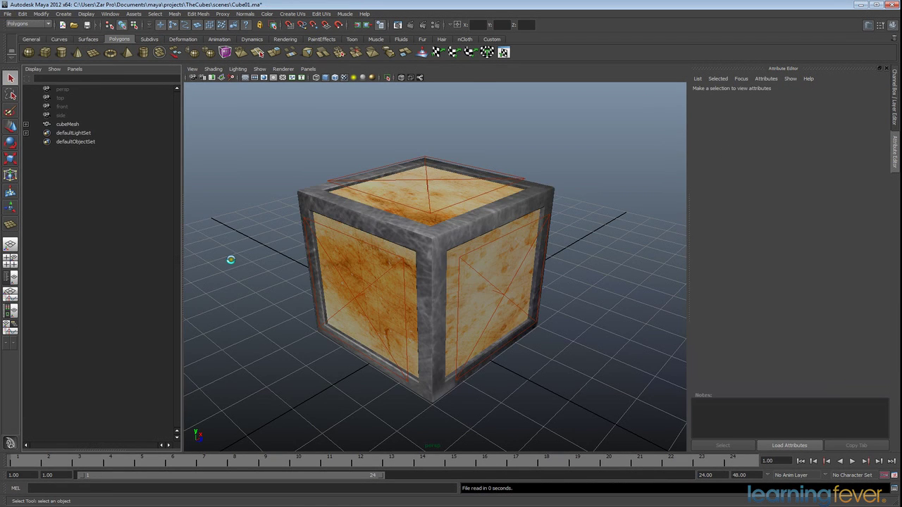
Show the scene's materials beside the perspective view and set the Metal material's reflectivity to 0.1
{"action": "left_click", "coordinate": [10, 313]}
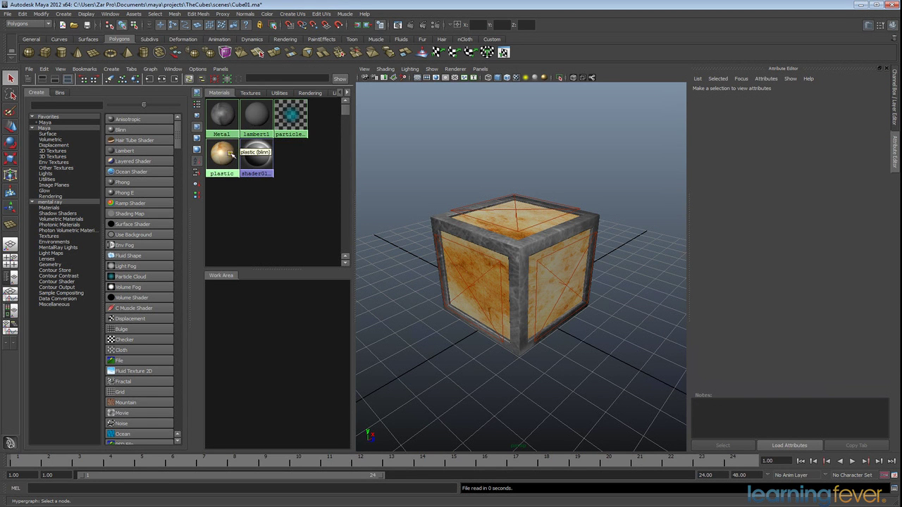
{"action": "left_click", "coordinate": [224, 117]}
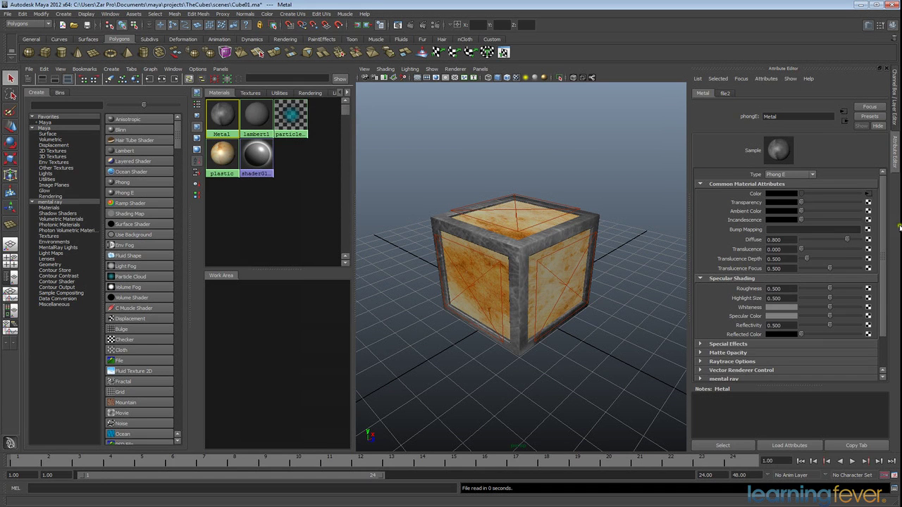
{"action": "left_click_drag", "start_coordinate": [881, 233], "coordinate": [884, 271]}
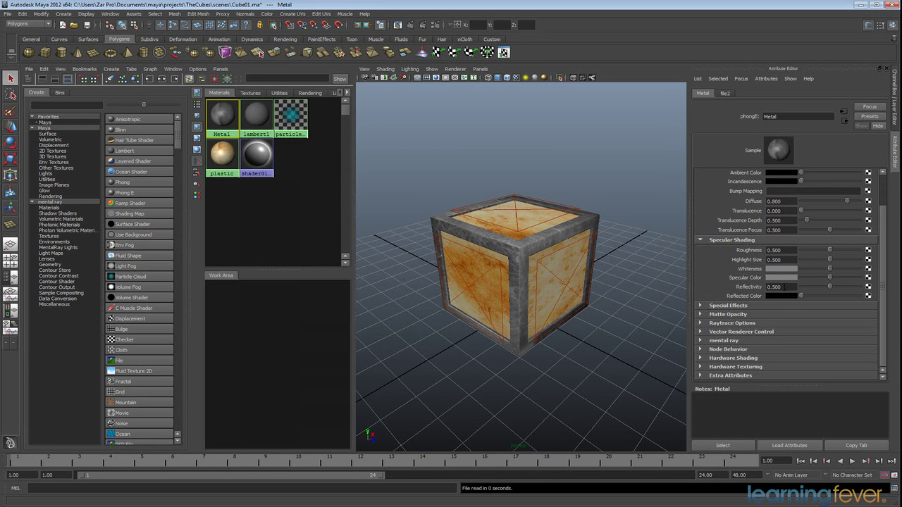
{"action": "left_click_drag", "start_coordinate": [783, 287], "coordinate": [761, 287]}
{"action": "type", "text": "0.1"}
{"action": "key", "text": "Return"}
Set the plastic material's reflectivity to 0
{"action": "left_click", "coordinate": [221, 156]}
{"action": "left_click_drag", "start_coordinate": [793, 317], "coordinate": [736, 315]}
{"action": "type", "text": "0"}
{"action": "key", "text": "Return"}
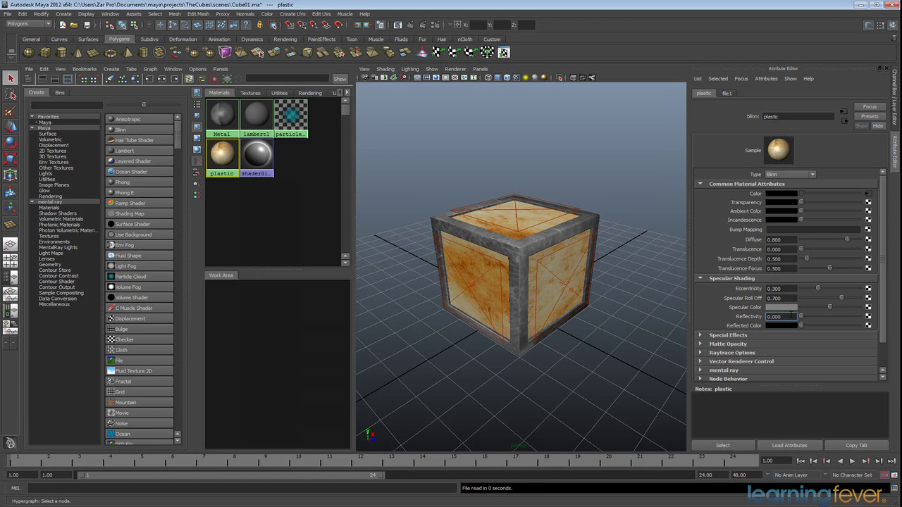
Save the Cube01 scene and reopen the recently used CubeScene01.ma
{"action": "key", "text": "ctrl+s"}
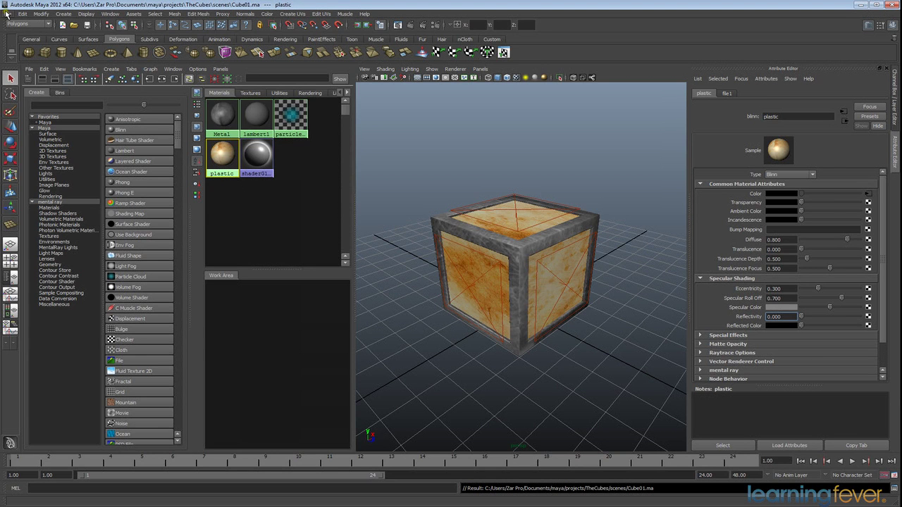
{"action": "left_click", "coordinate": [7, 14]}
{"action": "mouse_move", "coordinate": [34, 182]}
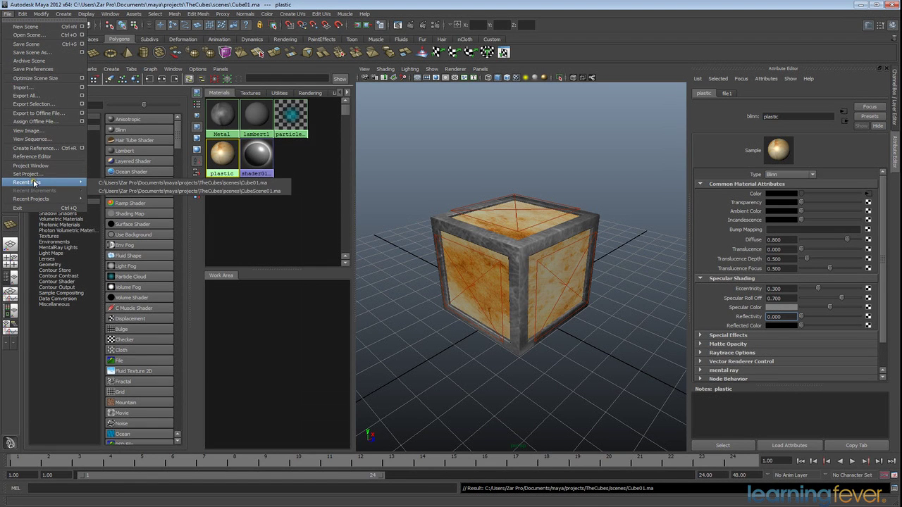
{"action": "left_click", "coordinate": [134, 183]}
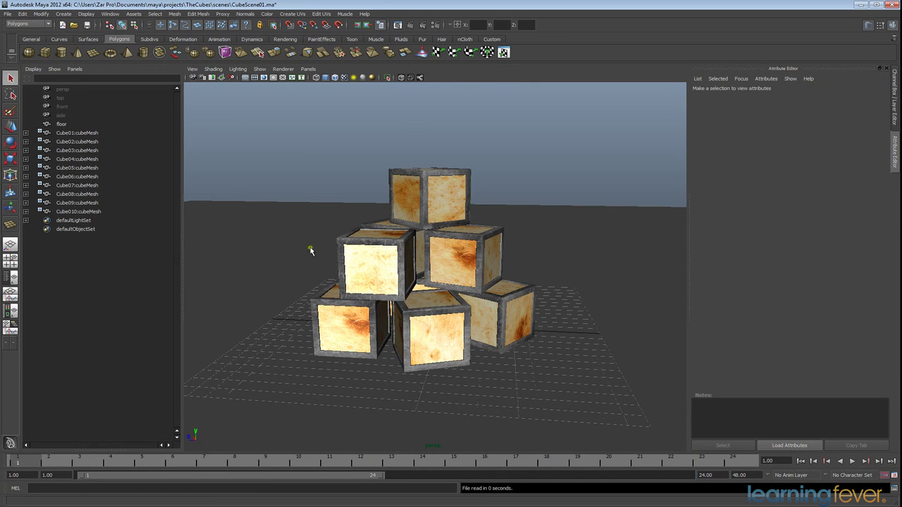
Render the stacked cubes again and show the mental ray quality settings beside the rendered image
{"action": "left_click", "coordinate": [412, 25]}
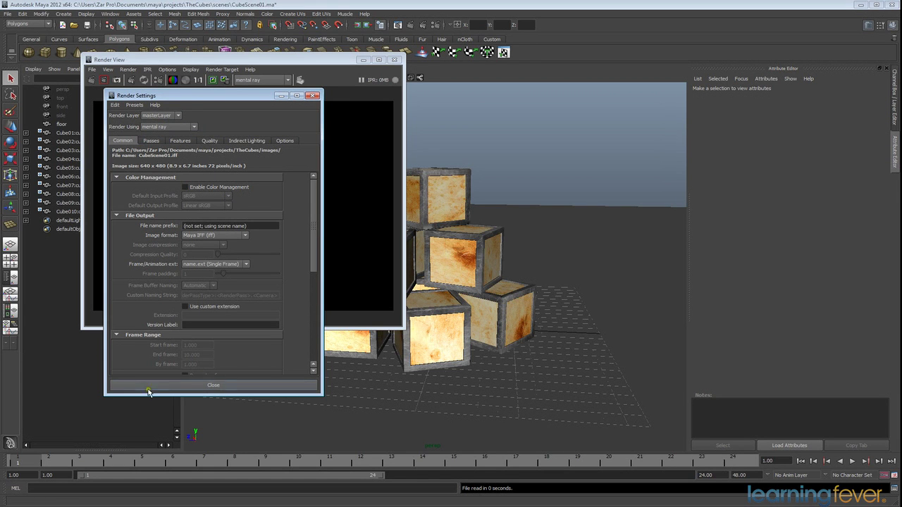
{"action": "left_click_drag", "start_coordinate": [314, 207], "coordinate": [311, 188]}
{"action": "left_click", "coordinate": [210, 141]}
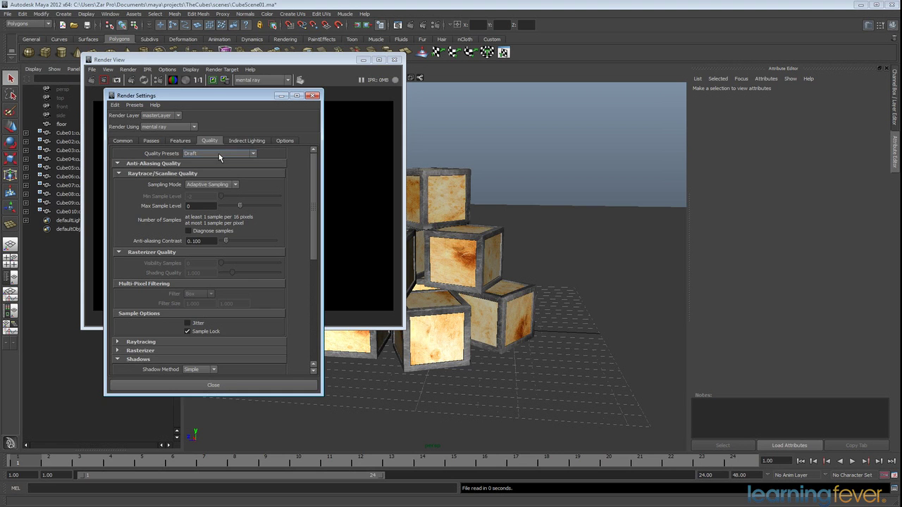
{"action": "left_click_drag", "start_coordinate": [214, 97], "coordinate": [601, 94]}
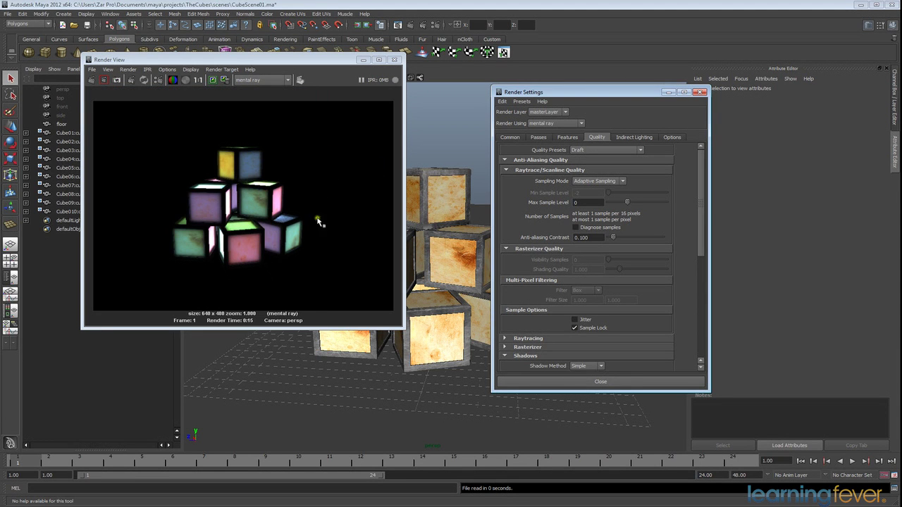
Render the frame with the Production quality preset, keeping the draft image for comparison
{"action": "left_click", "coordinate": [624, 150]}
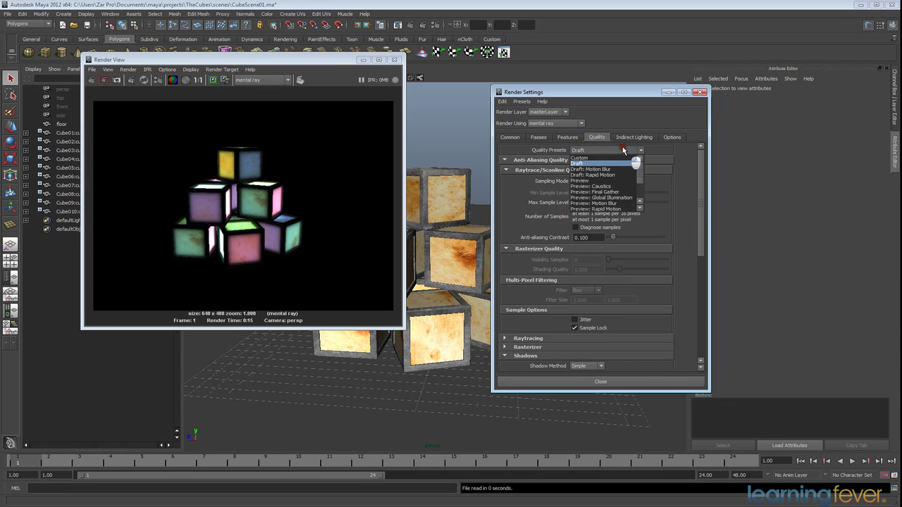
{"action": "scroll", "coordinate": [637, 186], "scroll_direction": "down", "scroll_amount": 3}
{"action": "left_click", "coordinate": [603, 193]}
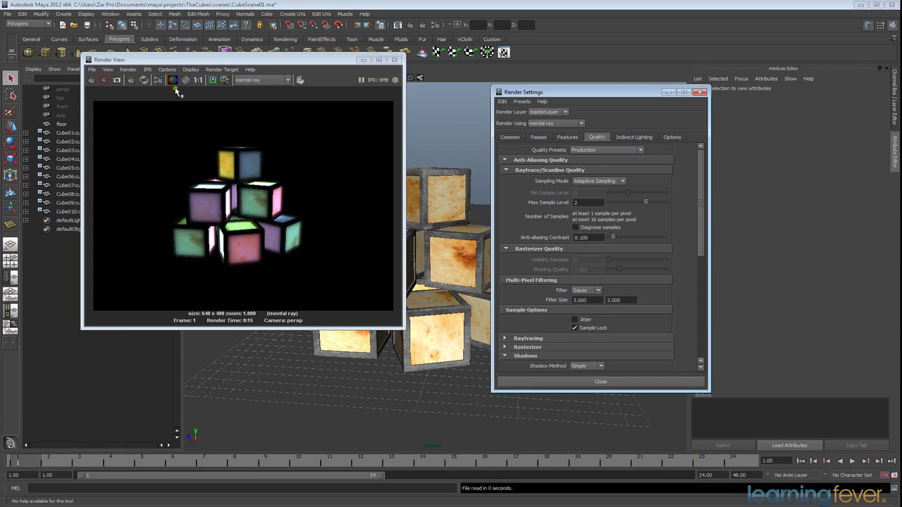
{"action": "left_click", "coordinate": [213, 81]}
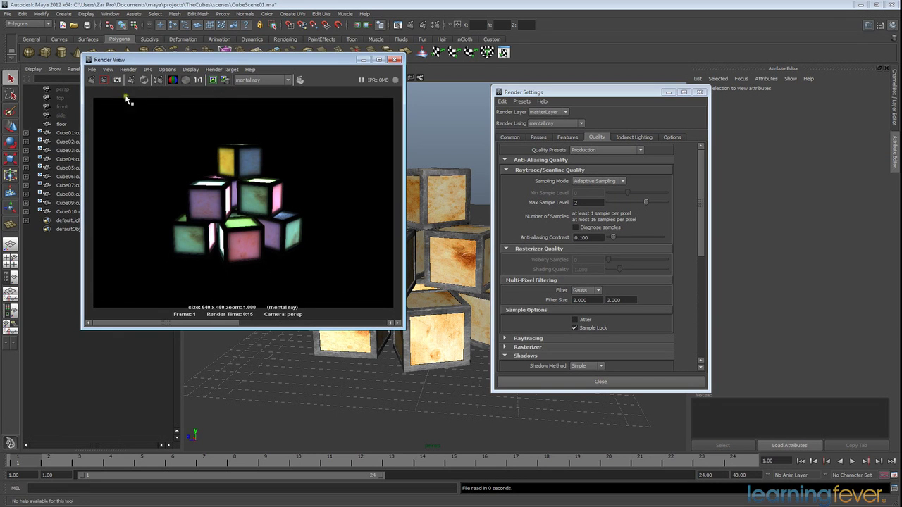
{"action": "left_click", "coordinate": [91, 80]}
Compare the kept draft image with the Production-quality render
{"action": "left_click", "coordinate": [251, 323]}
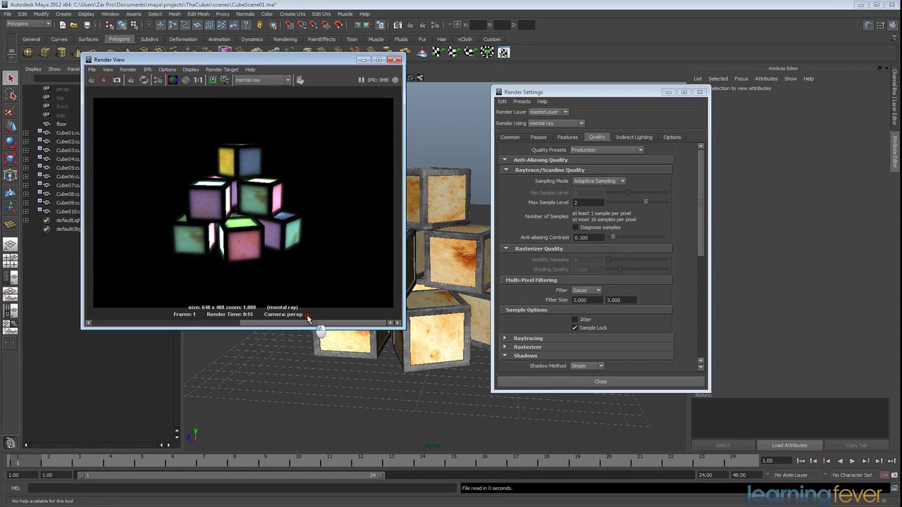
{"action": "mouse_move", "coordinate": [307, 320]}
{"action": "left_mouse_down"}
{"action": "mouse_move", "coordinate": [201, 322]}
{"action": "mouse_move", "coordinate": [315, 322]}
{"action": "left_mouse_up"}
{"action": "left_click", "coordinate": [222, 323]}
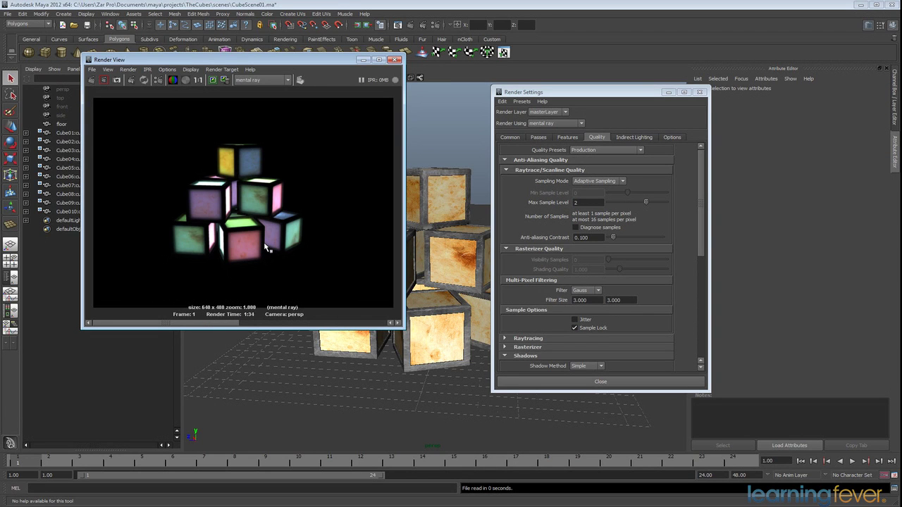
{"action": "left_click", "coordinate": [212, 323]}
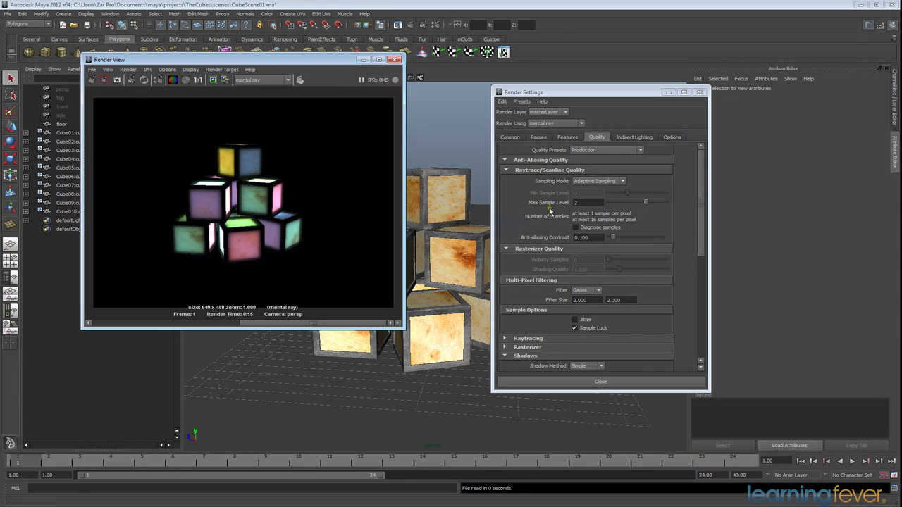
Set the quality preset to Draft and show the indirect lighting settings
{"action": "left_click", "coordinate": [596, 151]}
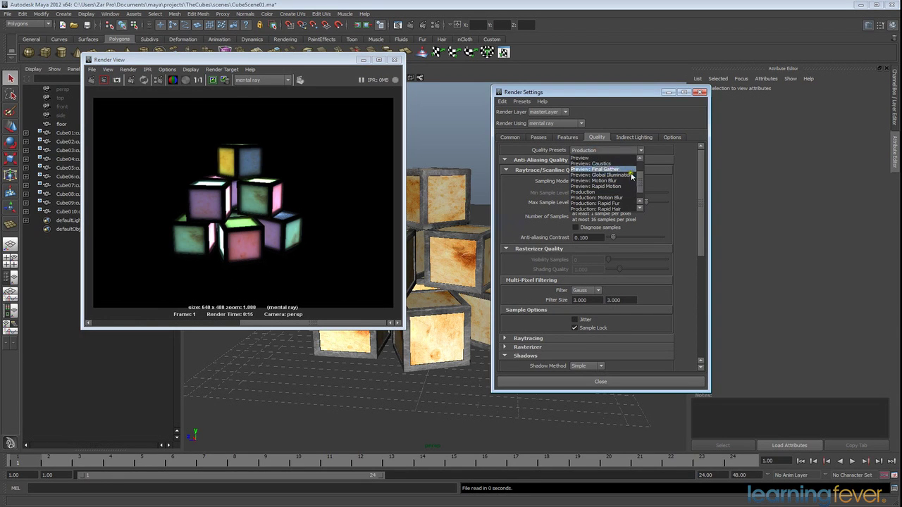
{"action": "scroll", "coordinate": [606, 176], "scroll_direction": "up", "scroll_amount": 2}
{"action": "left_click", "coordinate": [592, 163]}
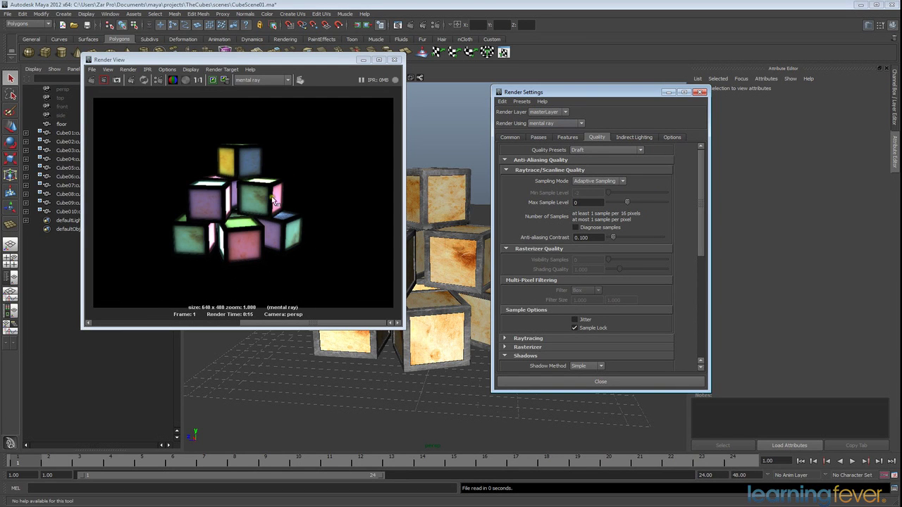
{"action": "left_click", "coordinate": [634, 138]}
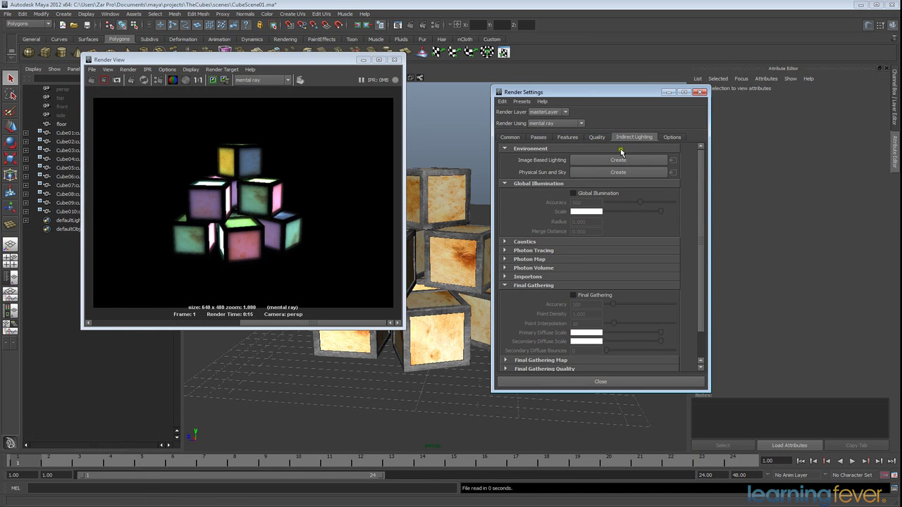